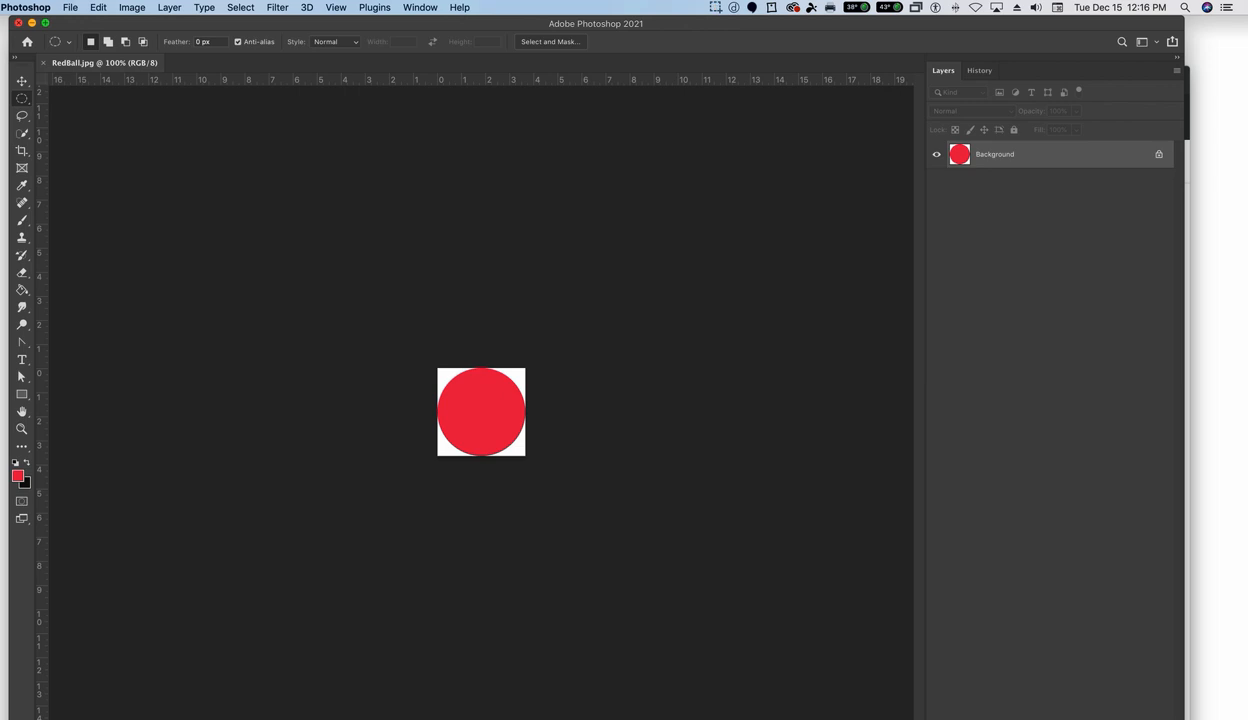
- Switch to Finder and locate RedBall.jpg in the Ep8.3 exercise folder
{"action": "key", "text": "super+Tab"}
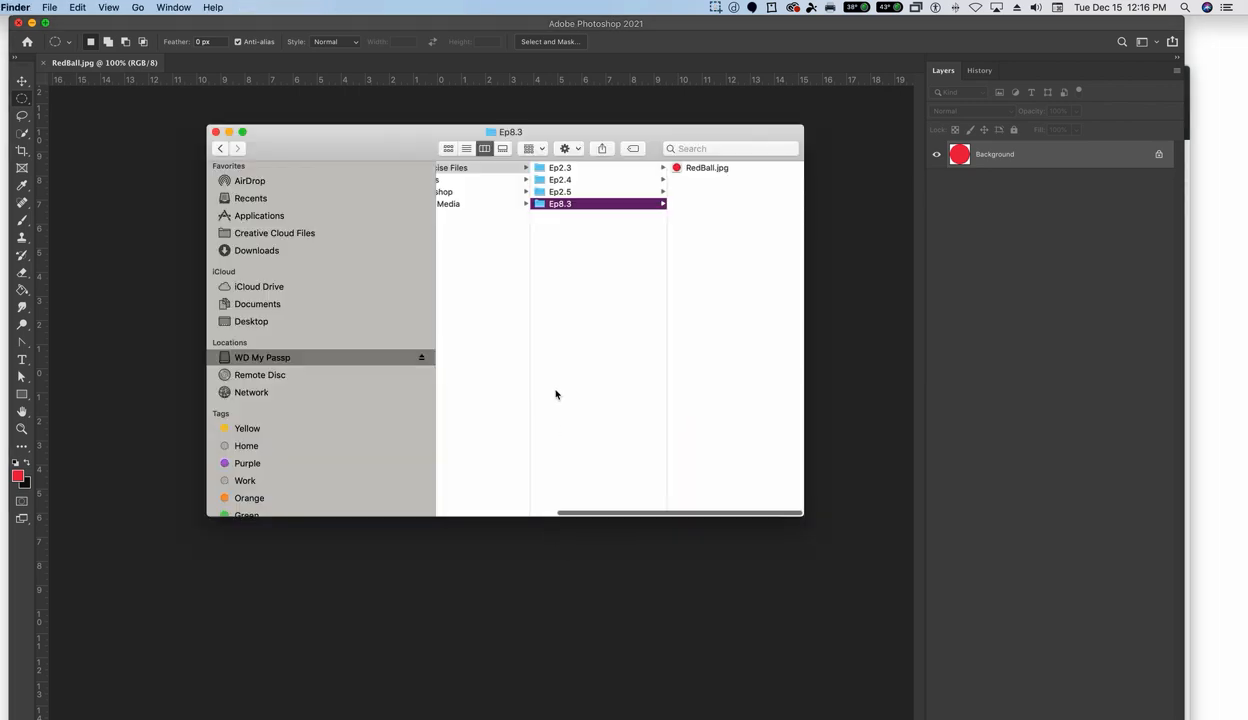
{"action": "scroll", "coordinate": [556, 394], "scroll_direction": "left", "scroll_amount": 3}
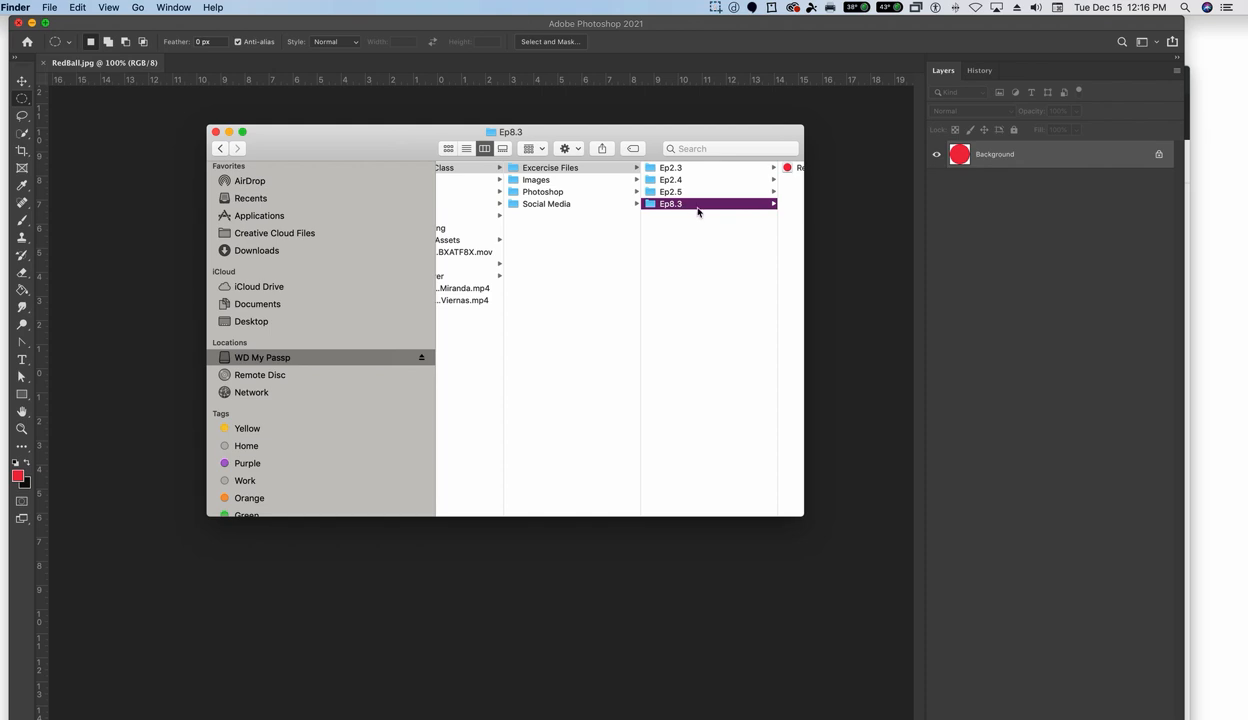
{"action": "scroll", "coordinate": [690, 212], "scroll_direction": "right", "scroll_amount": 3}
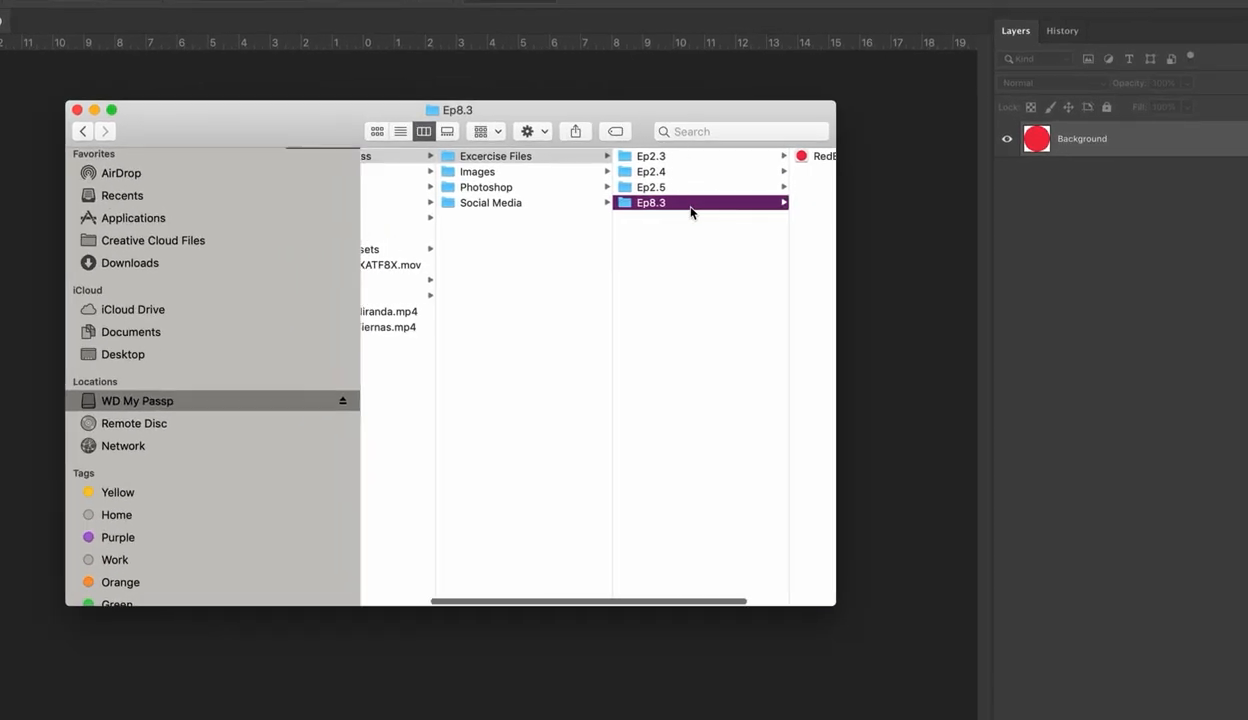
{"action": "scroll", "coordinate": [690, 210], "scroll_direction": "right", "scroll_amount": 2}
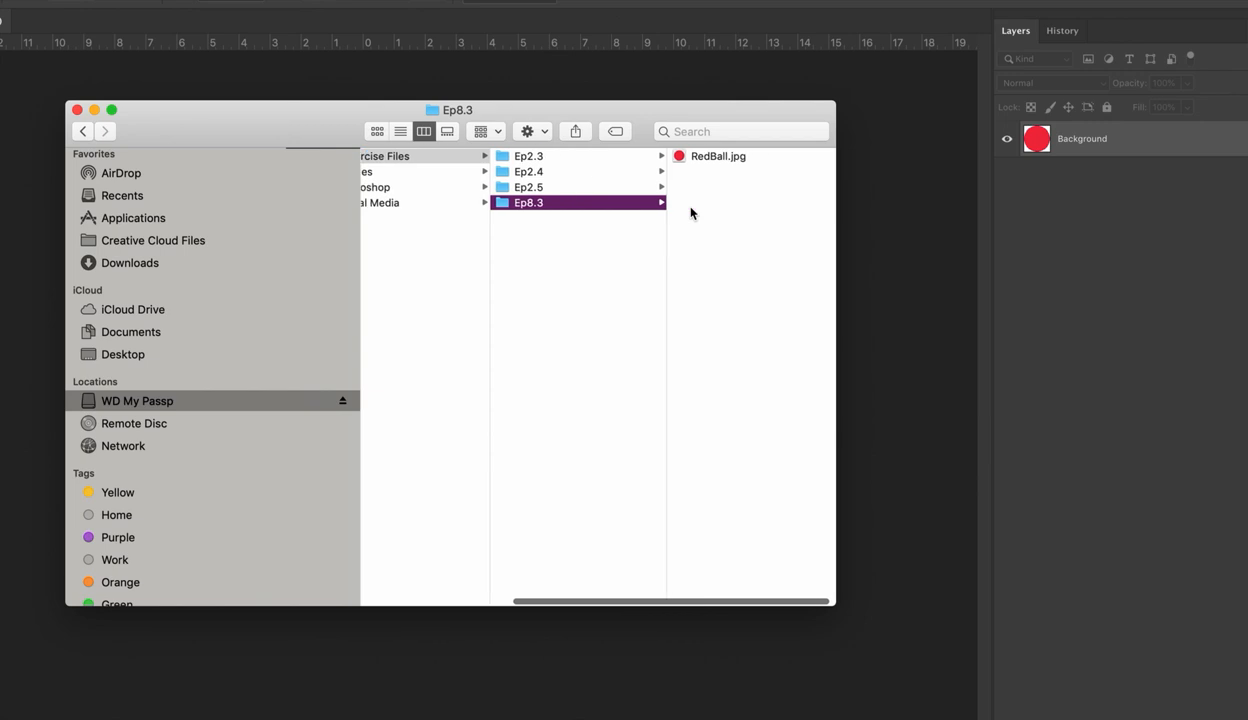
{"action": "left_click", "coordinate": [697, 158]}
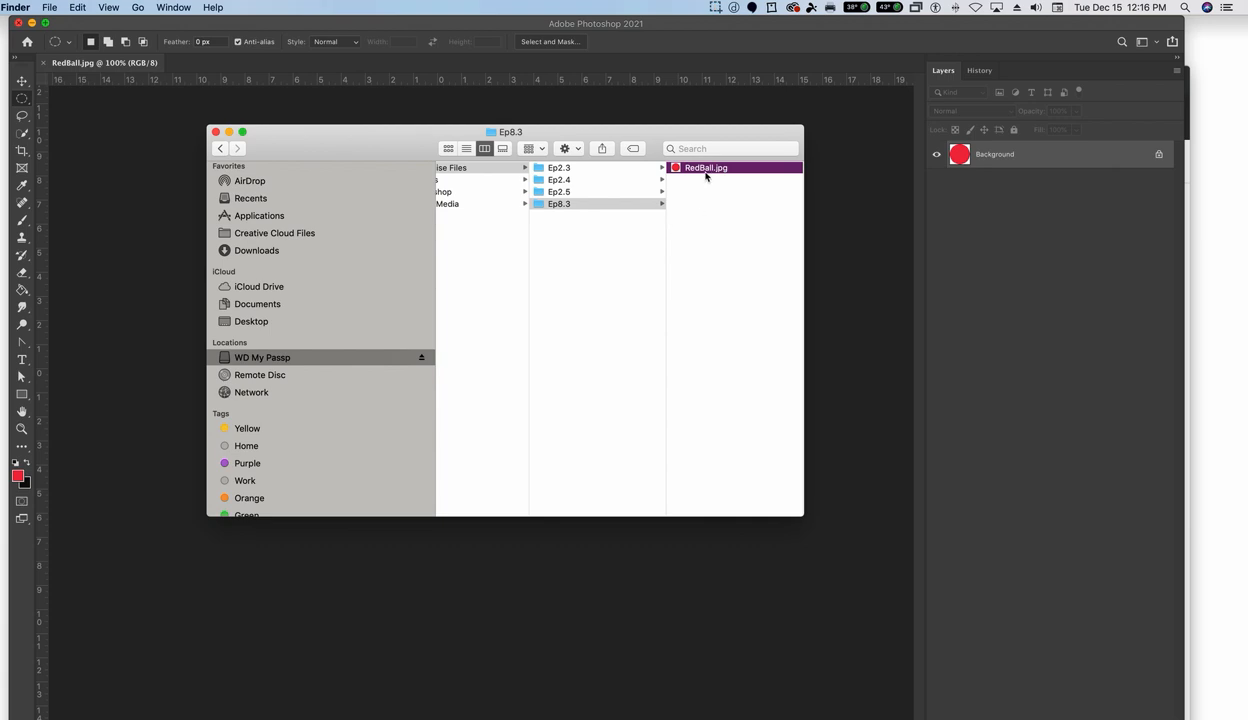
{"action": "left_click_drag", "start_coordinate": [357, 158], "coordinate": [812, 718]}
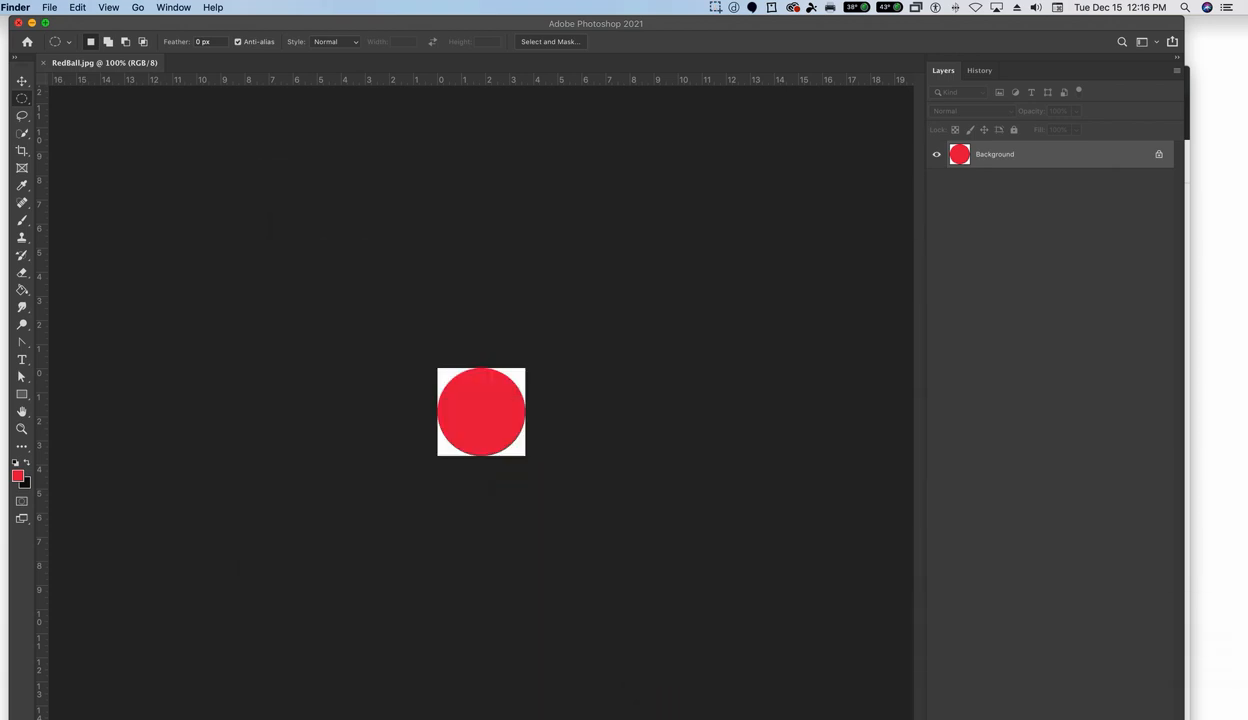
{"action": "left_click", "coordinate": [72, 18]}
{"action": "left_click", "coordinate": [70, 7]}
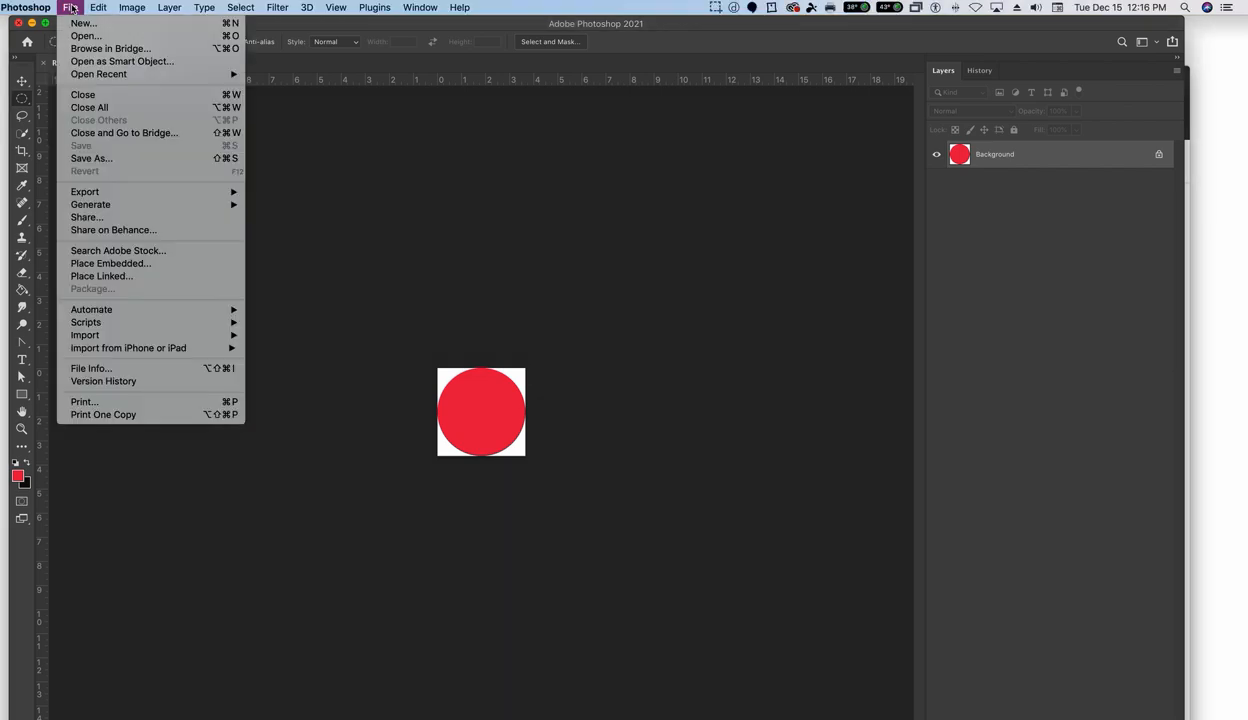
{"action": "left_click", "coordinate": [90, 35]}
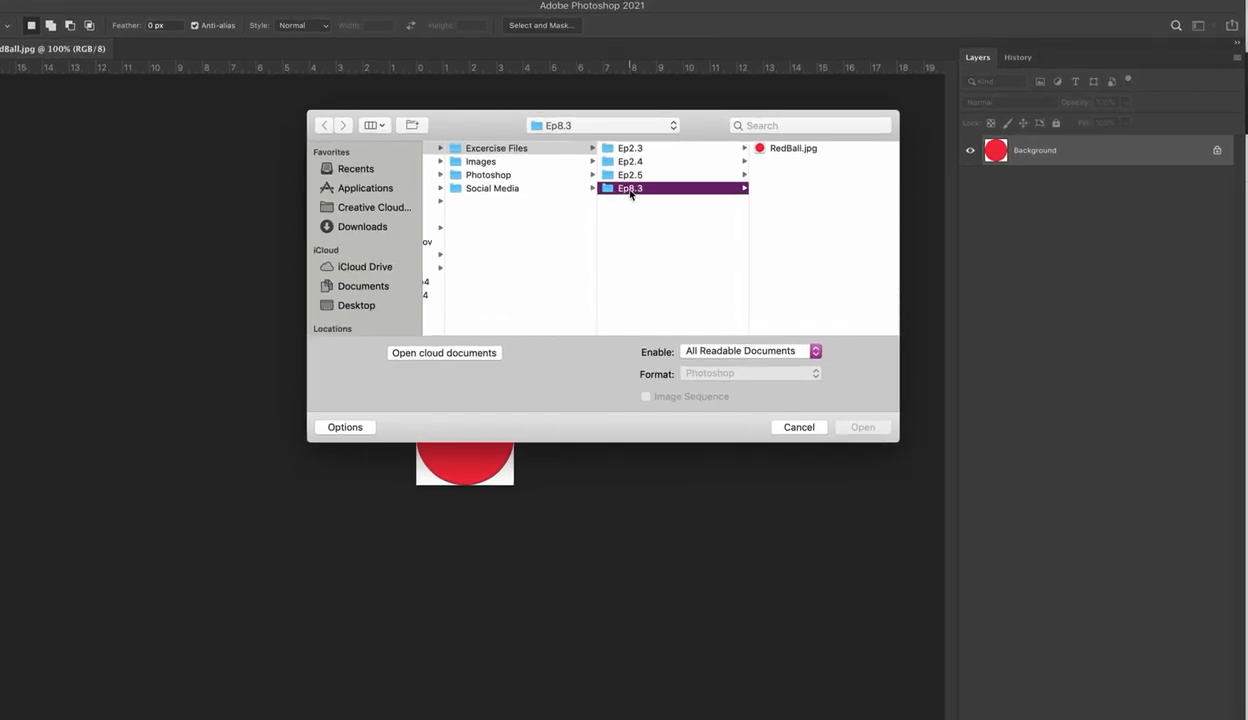
{"action": "left_click", "coordinate": [756, 149]}
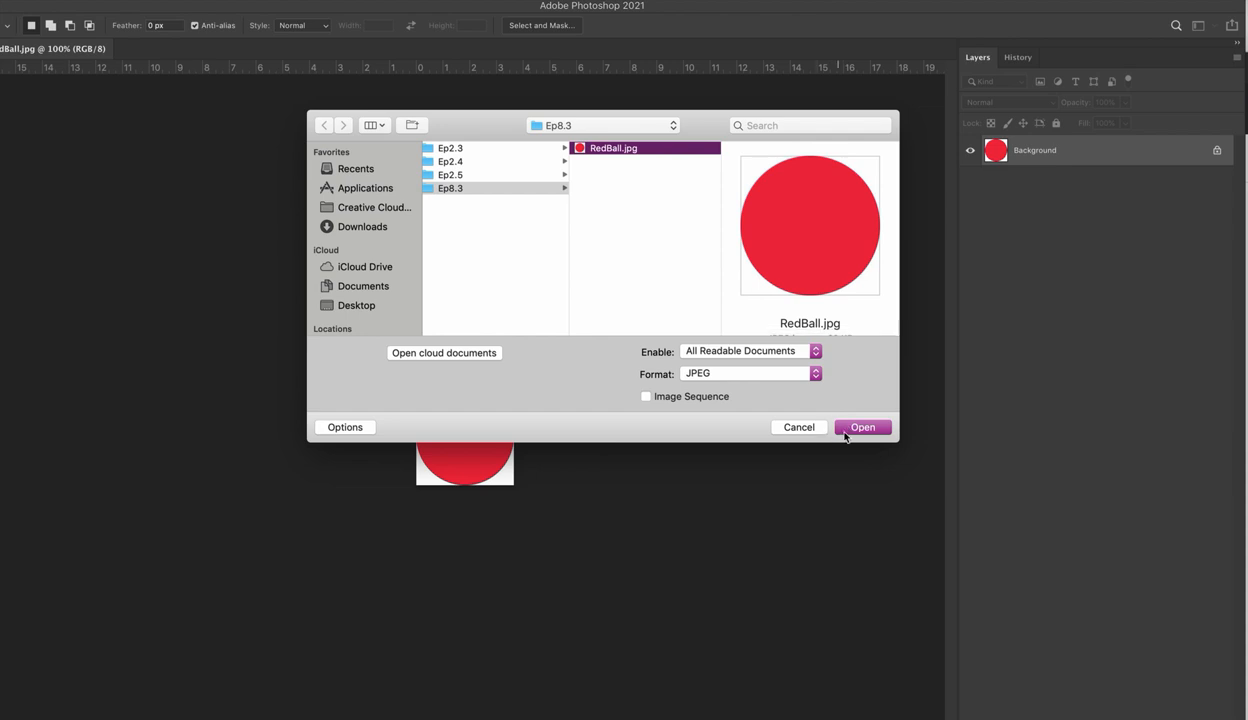
{"action": "left_click", "coordinate": [810, 427]}
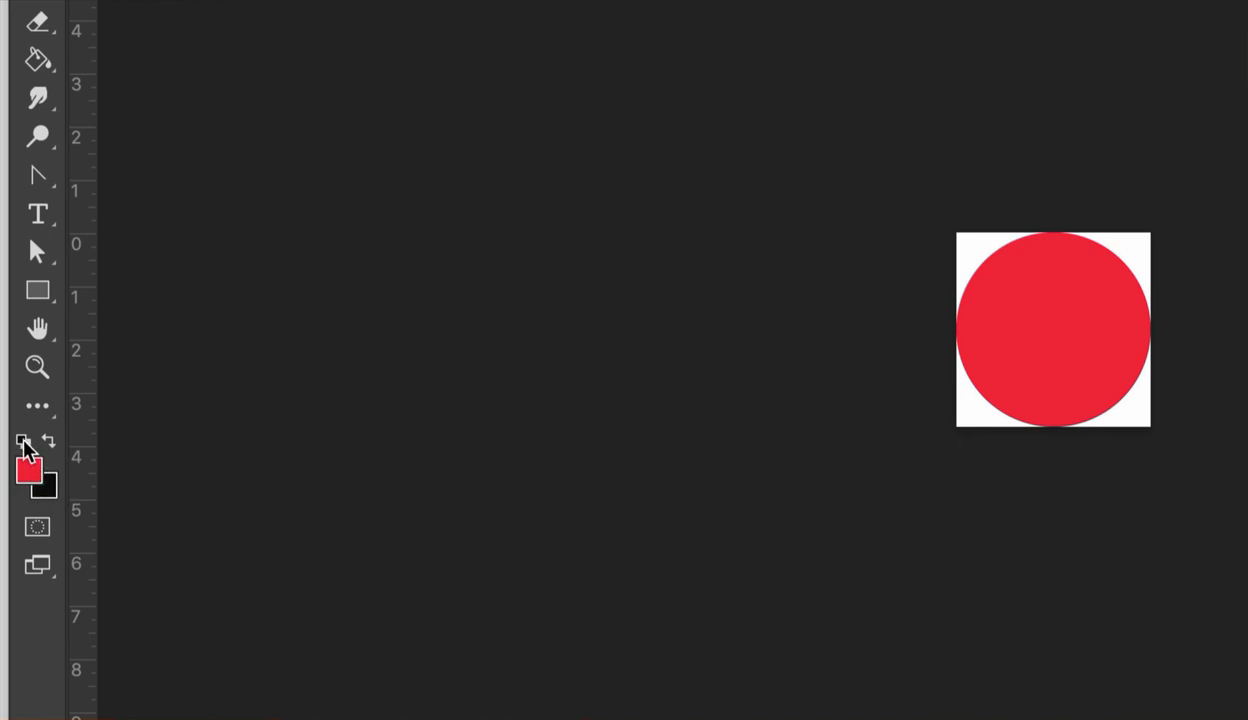
- Reset the foreground and background colours to their defaults
{"action": "left_click", "coordinate": [23, 442]}
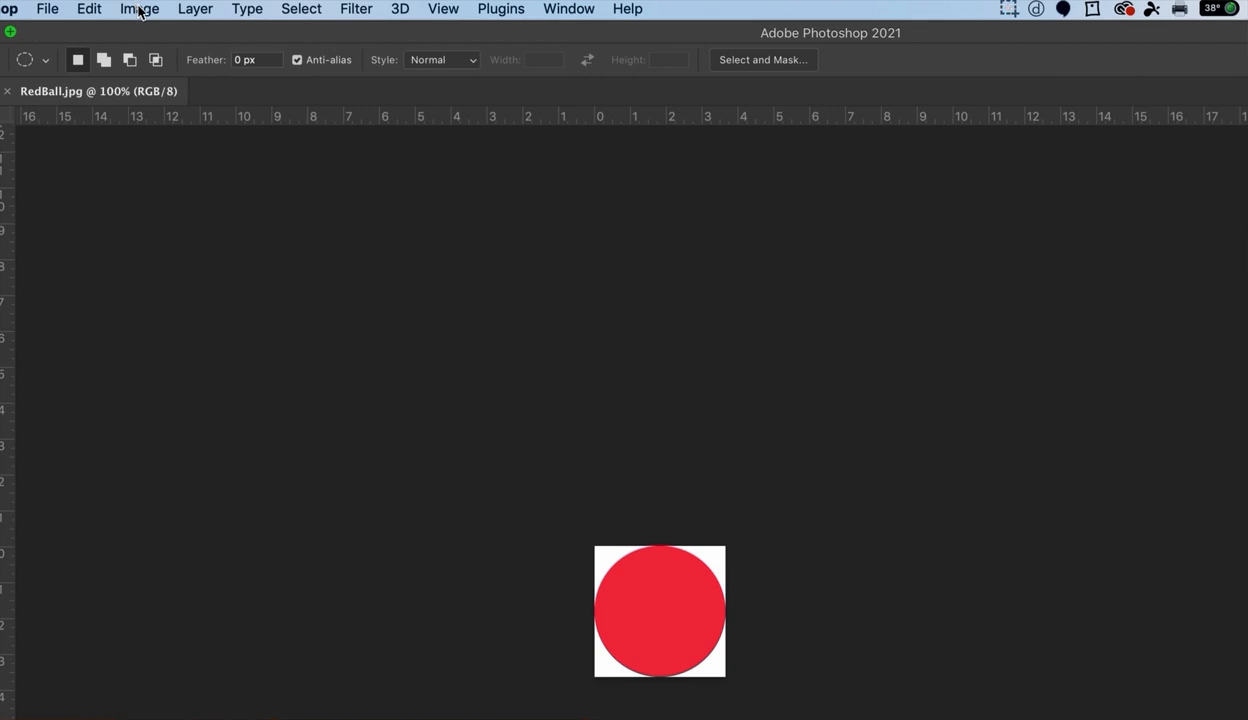
- Resize the RedBall.jpg canvas to 500 by 500 pixels, keeping the anchor centred and the background extension colour
{"action": "left_click", "coordinate": [140, 10]}
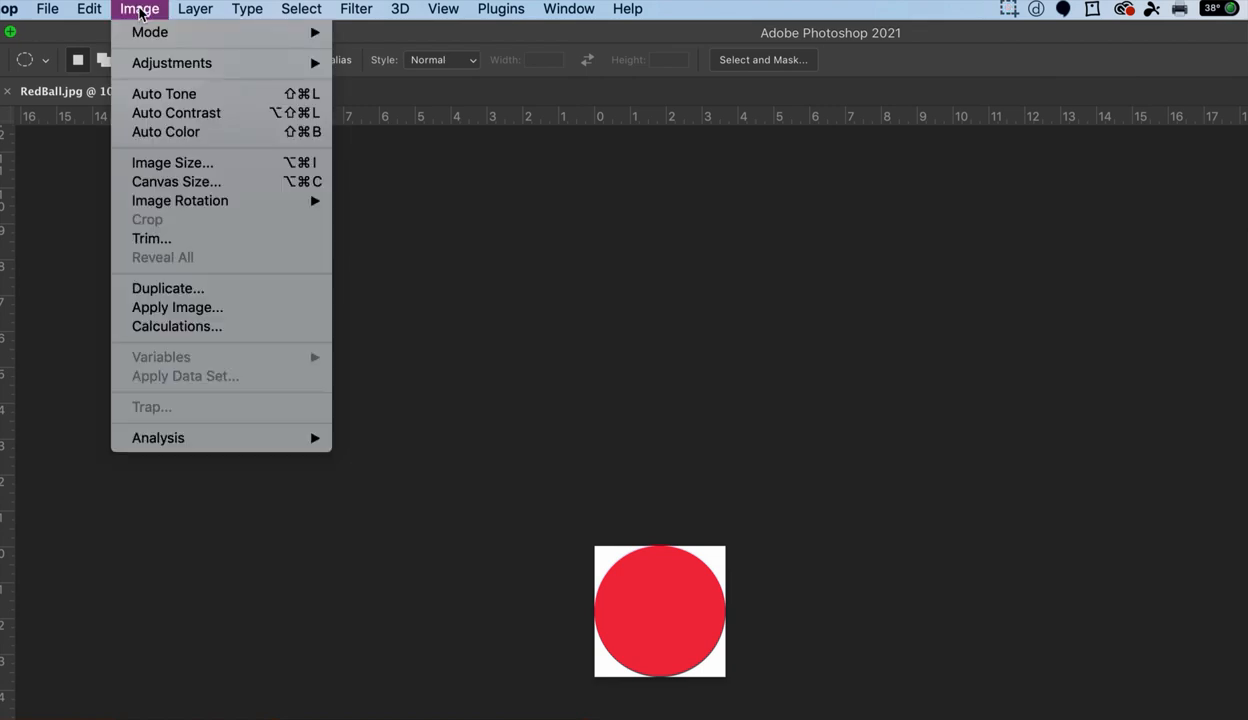
{"action": "left_click", "coordinate": [170, 182]}
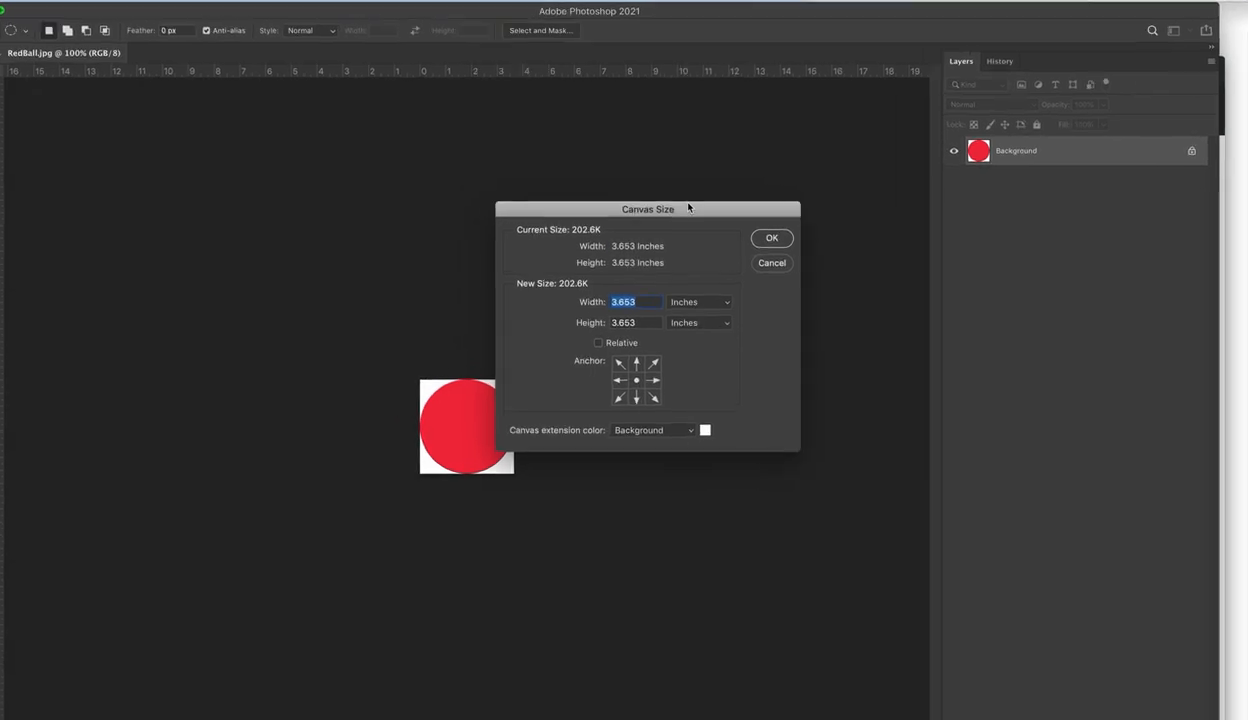
{"action": "left_click_drag", "start_coordinate": [658, 208], "coordinate": [688, 248]}
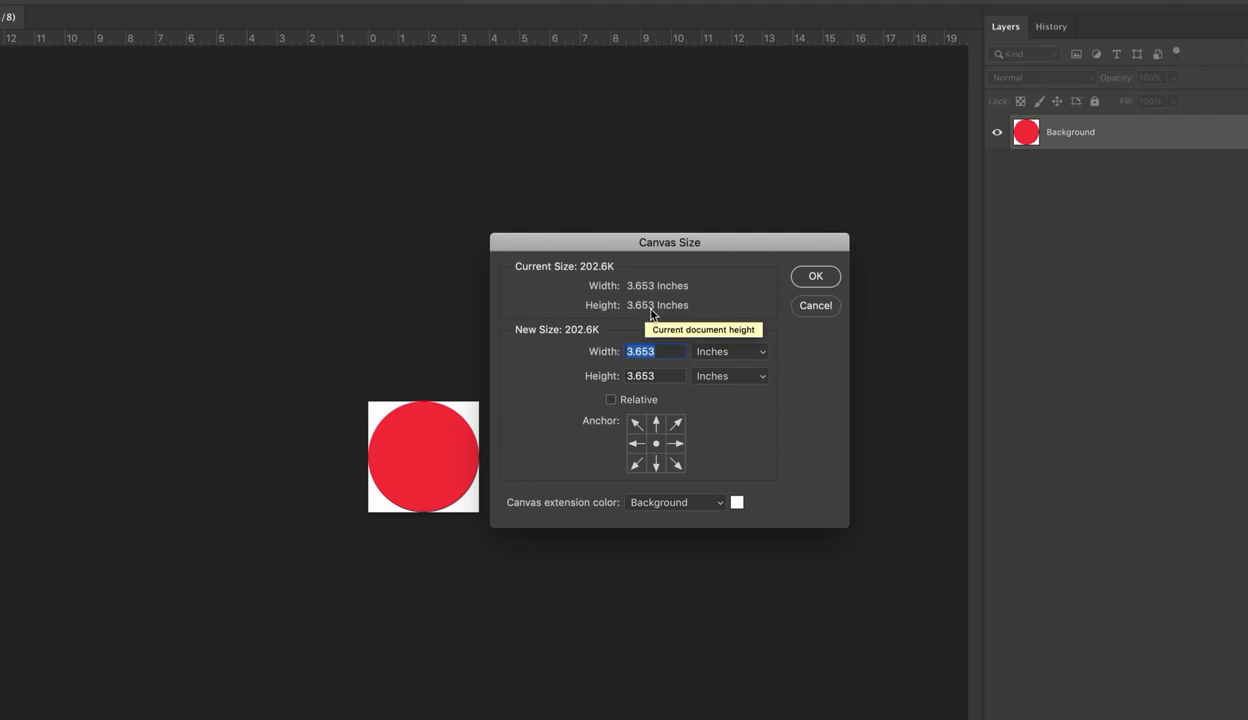
{"action": "left_click", "coordinate": [761, 356]}
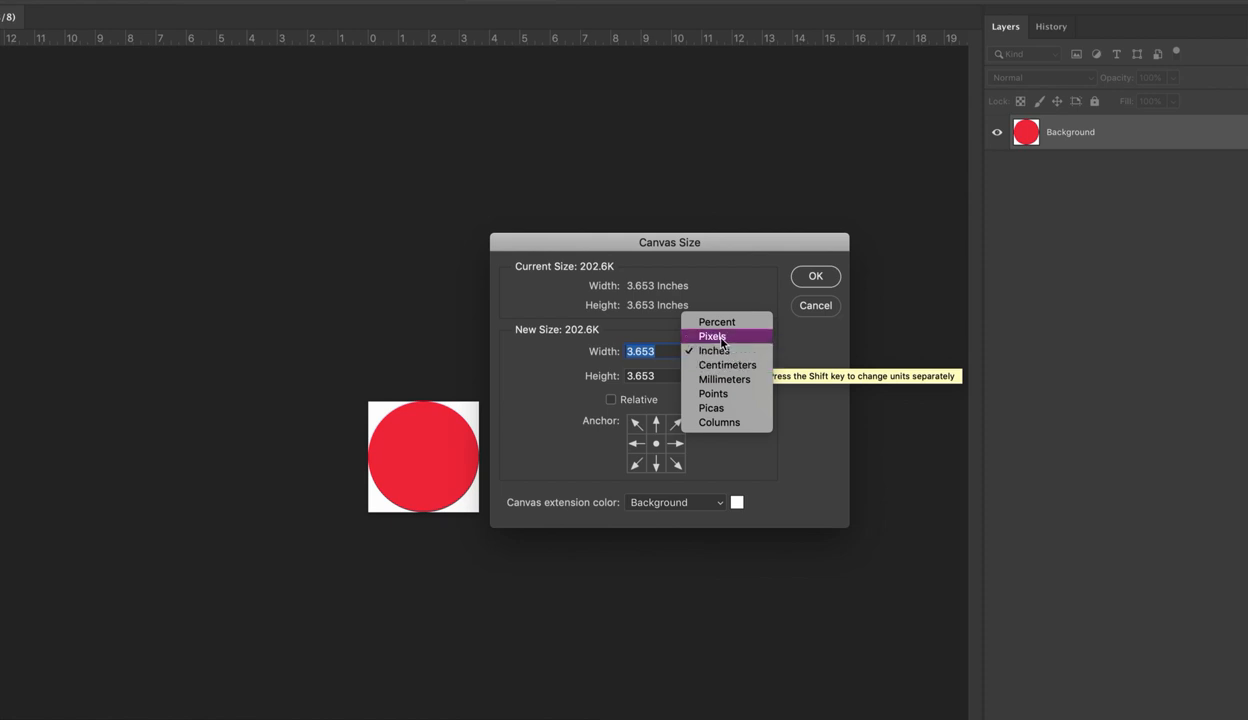
{"action": "left_click", "coordinate": [721, 341]}
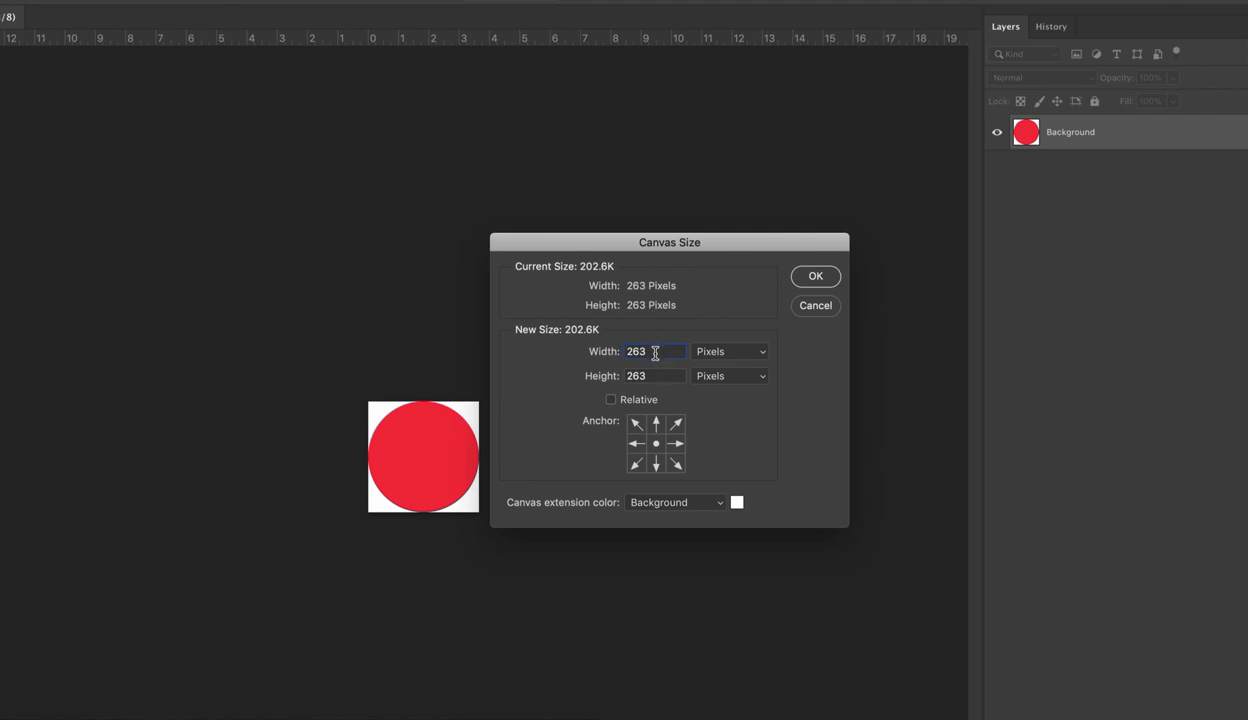
{"action": "left_click_drag", "start_coordinate": [655, 352], "coordinate": [599, 351]}
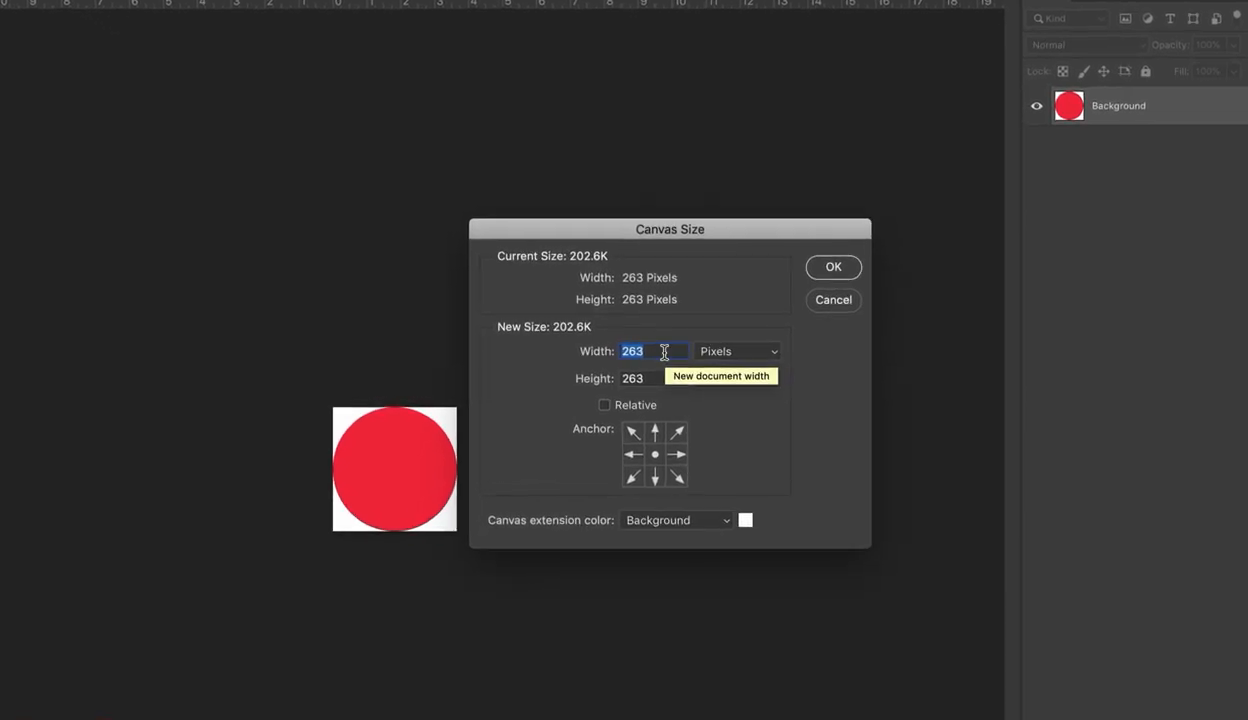
{"action": "type", "text": "500"}
{"action": "key", "text": "Down"}
{"action": "left_click_drag", "start_coordinate": [653, 377], "coordinate": [600, 377]}
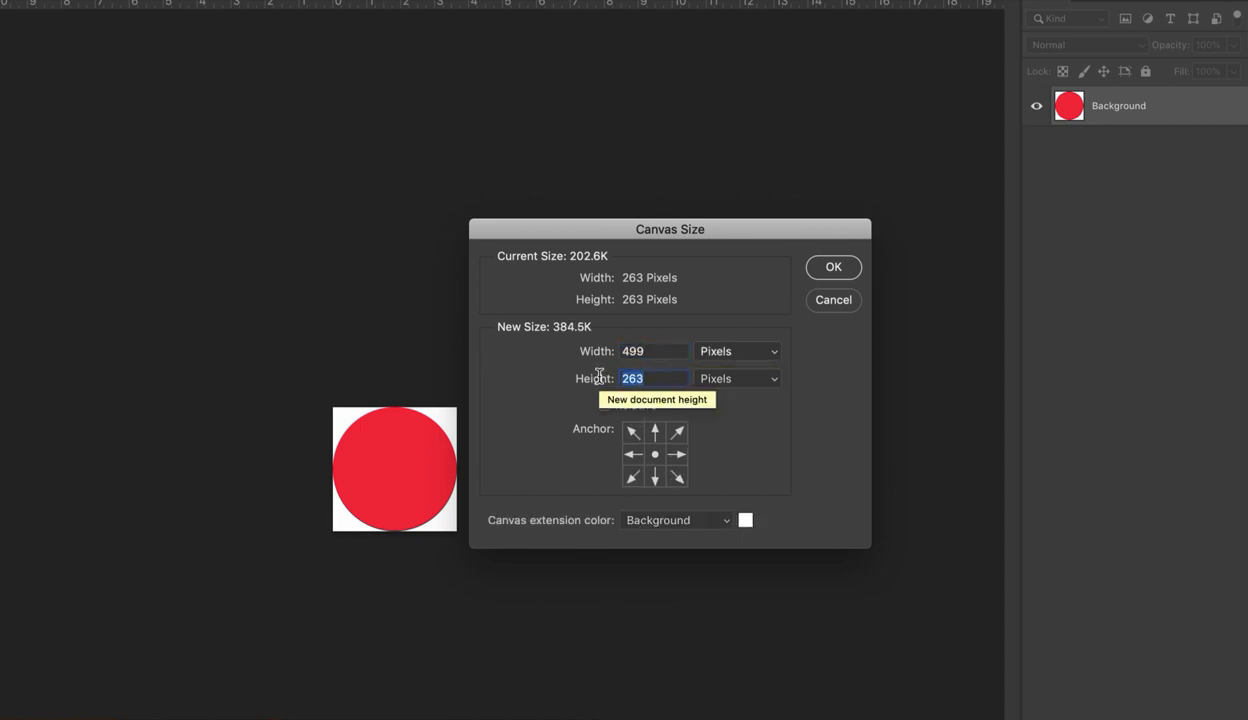
{"action": "type", "text": "500"}
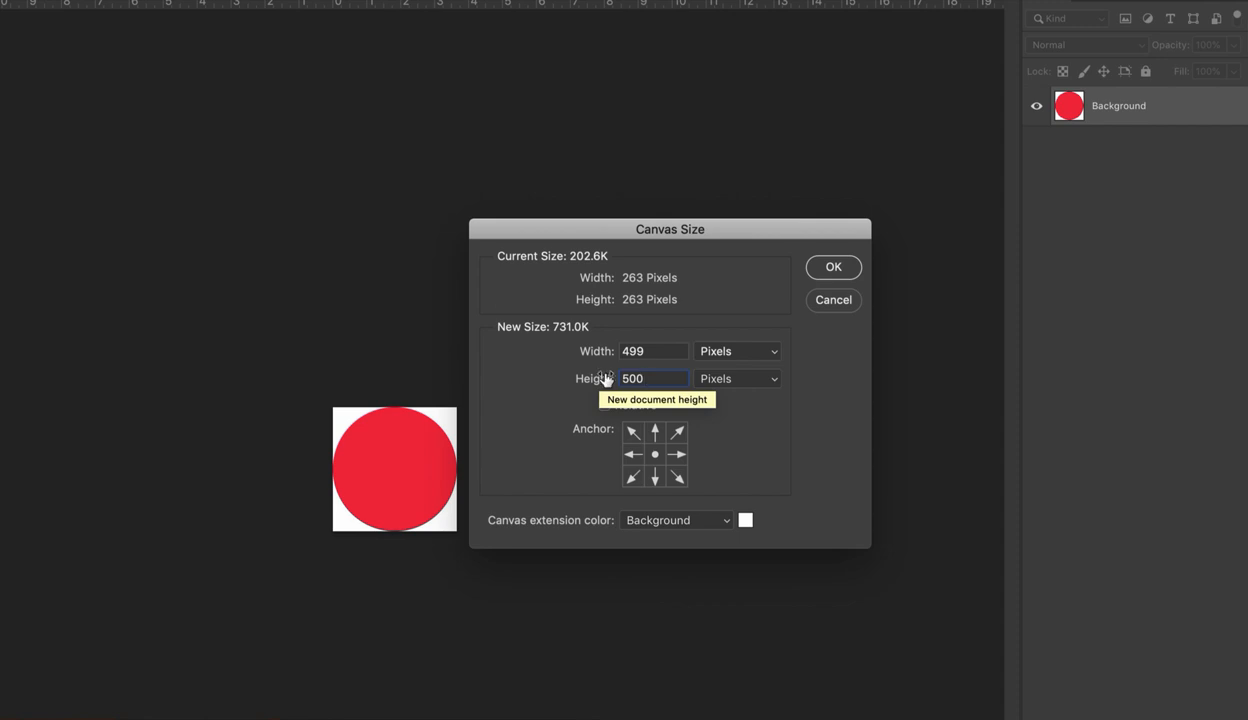
{"action": "double_click", "coordinate": [659, 352]}
{"action": "type", "text": "500"}
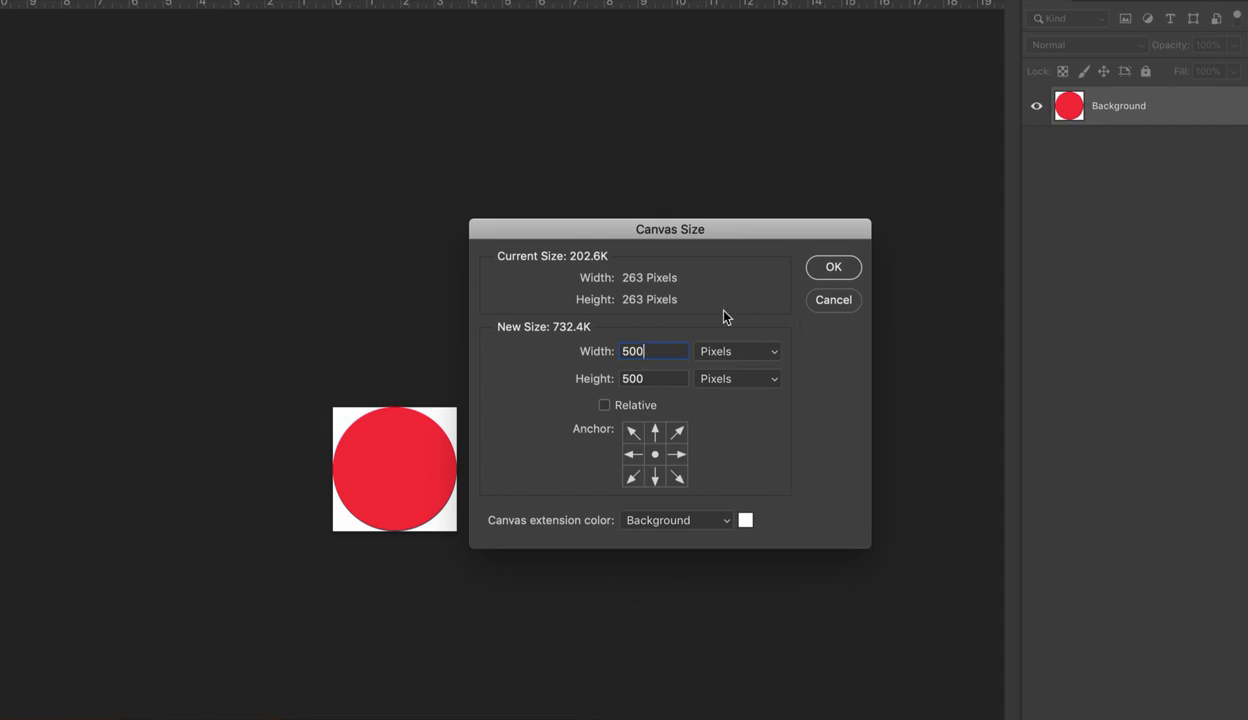
{"action": "left_click", "coordinate": [830, 267]}
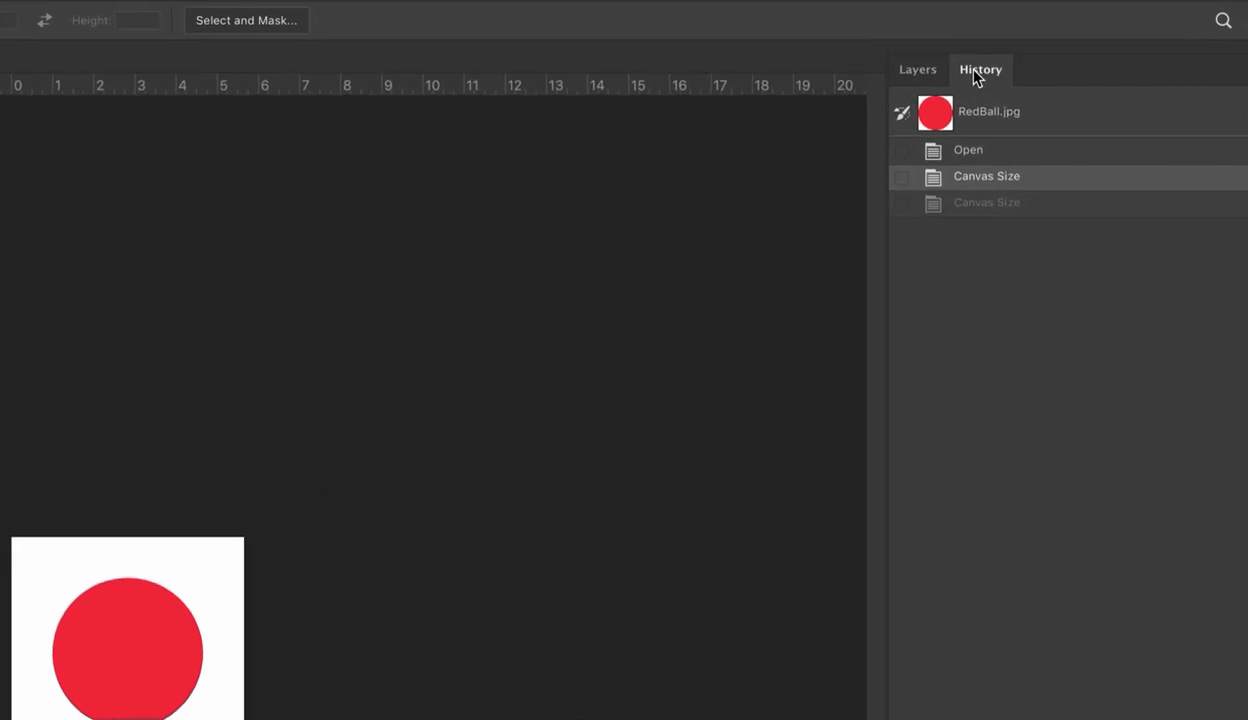
- Revert the image to its original RedBall.jpg snapshot in the document history
{"action": "left_click", "coordinate": [979, 154]}
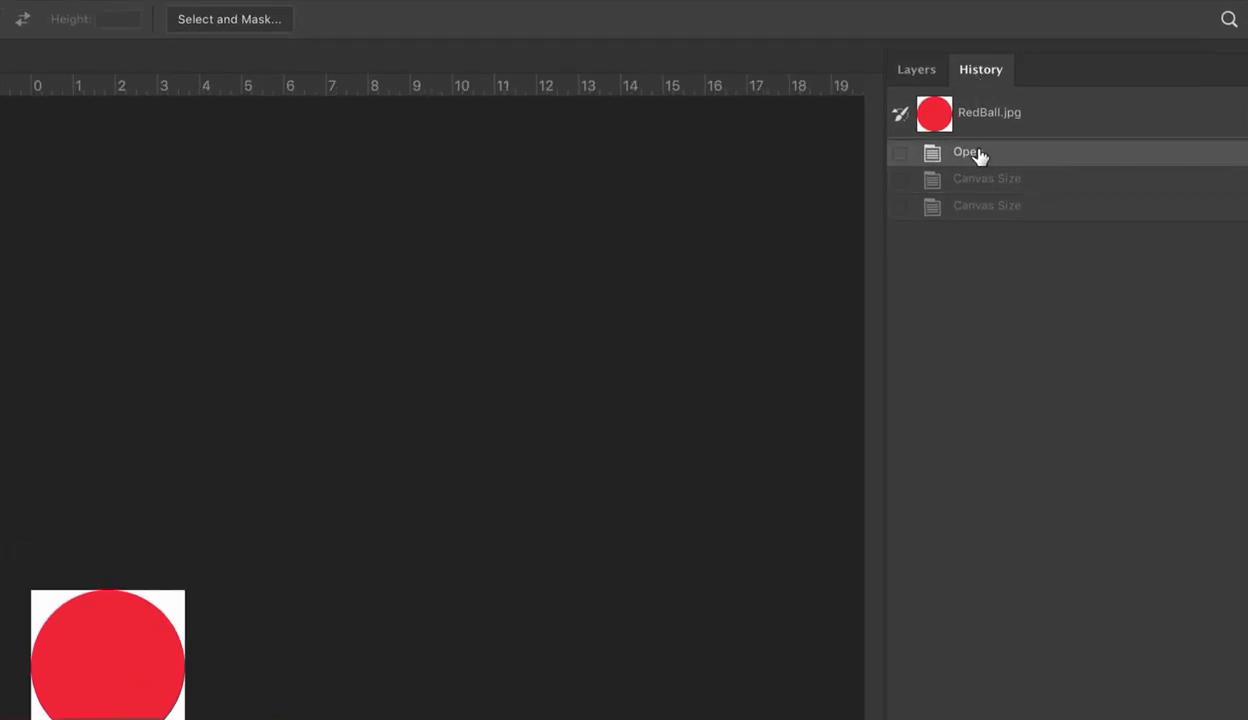
{"action": "left_click", "coordinate": [988, 120]}
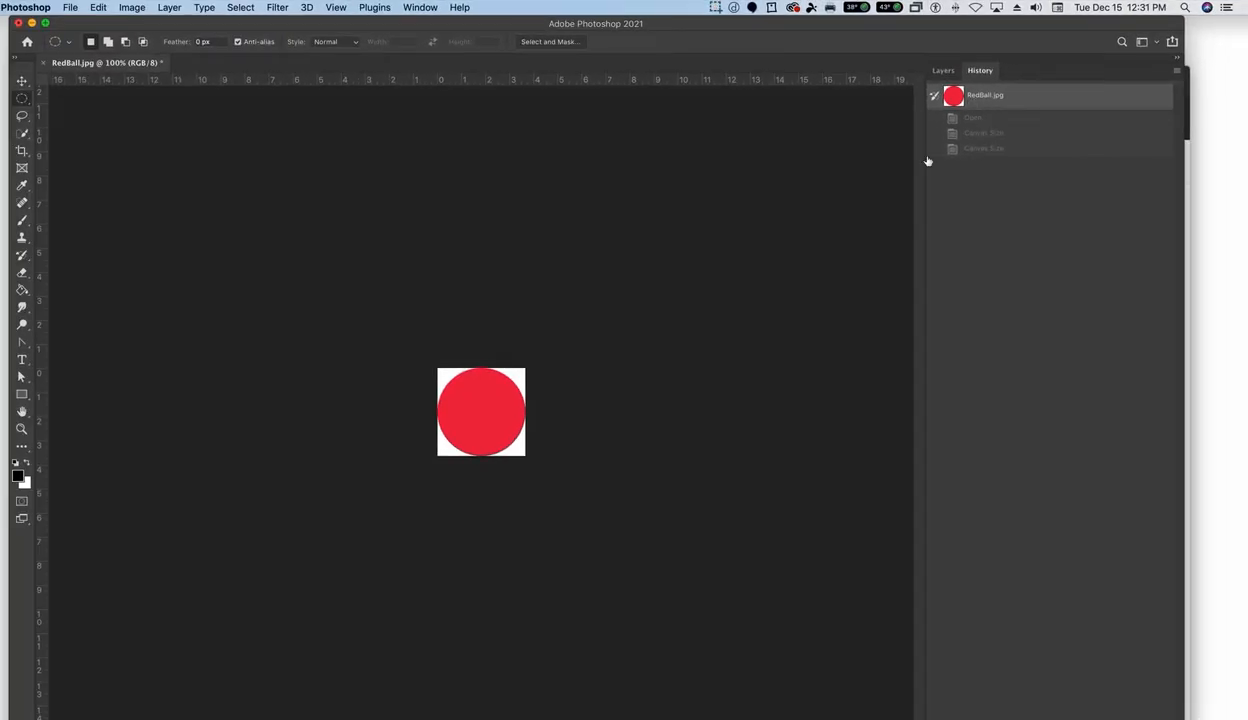
- Open the Canvas Size settings, set the units to pixels and enable relative sizing
{"action": "left_click", "coordinate": [132, 8]}
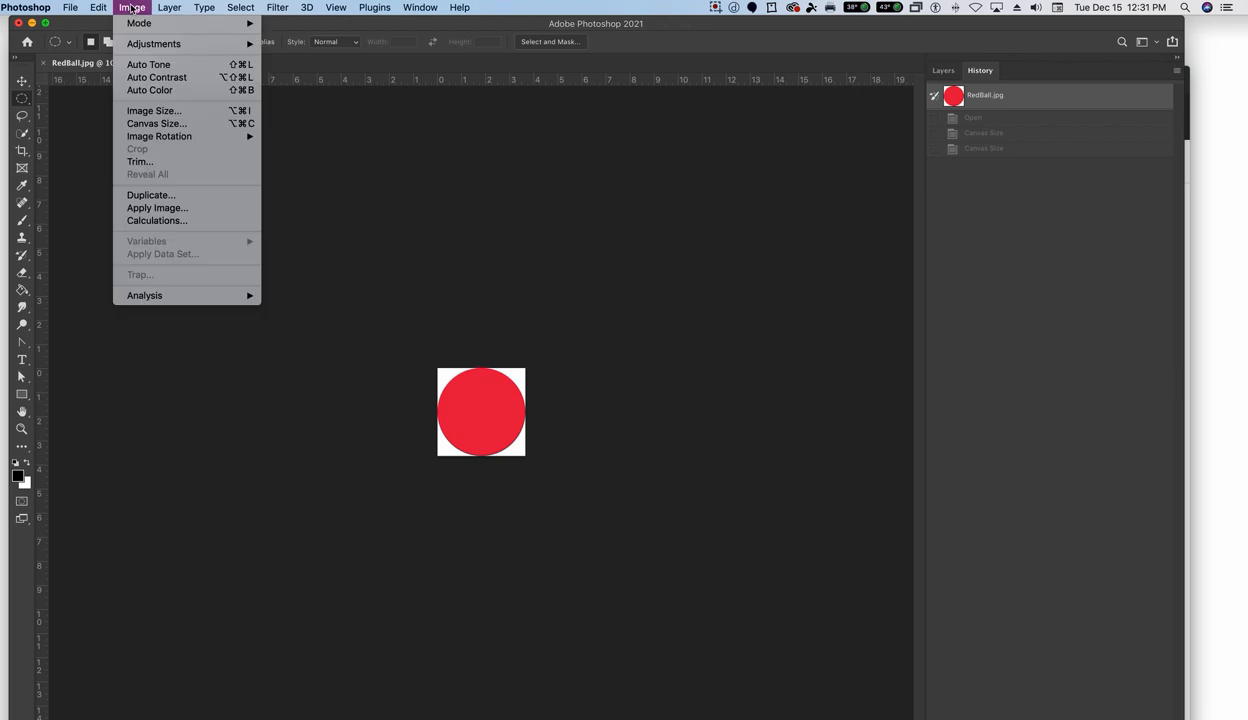
{"action": "left_click", "coordinate": [147, 124]}
{"action": "left_click", "coordinate": [631, 367]}
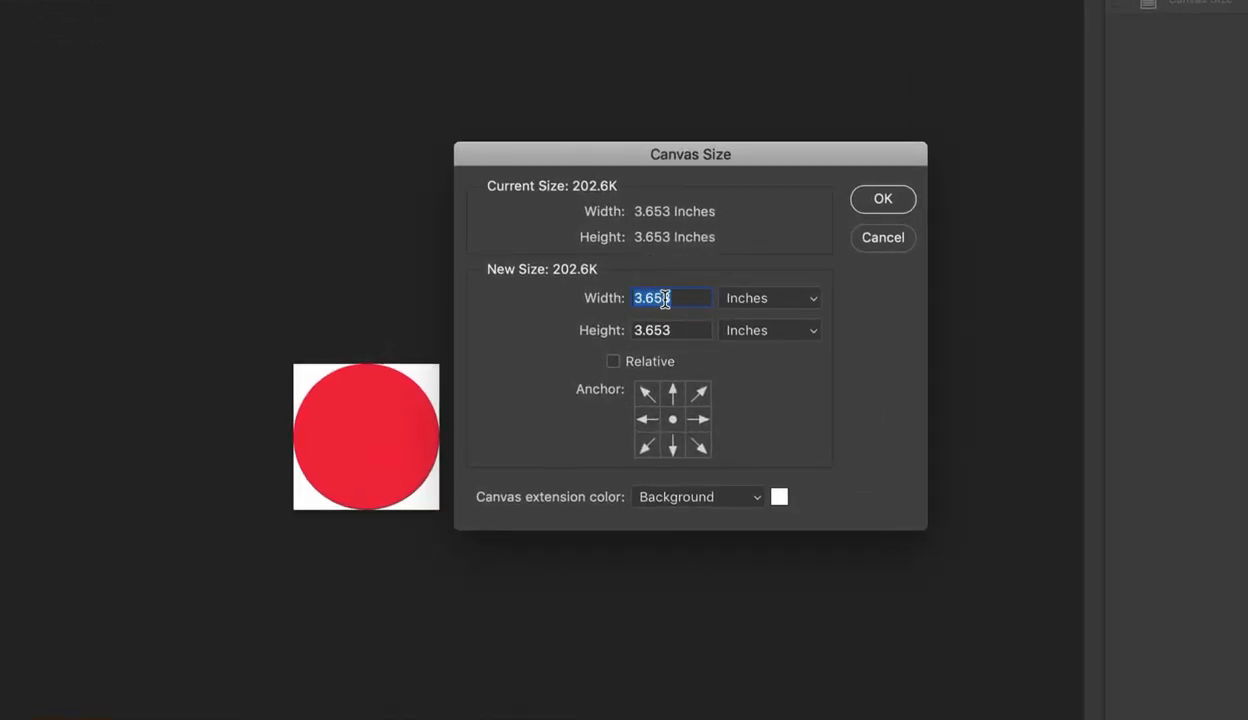
{"action": "left_click", "coordinate": [766, 296]}
{"action": "left_click", "coordinate": [787, 277]}
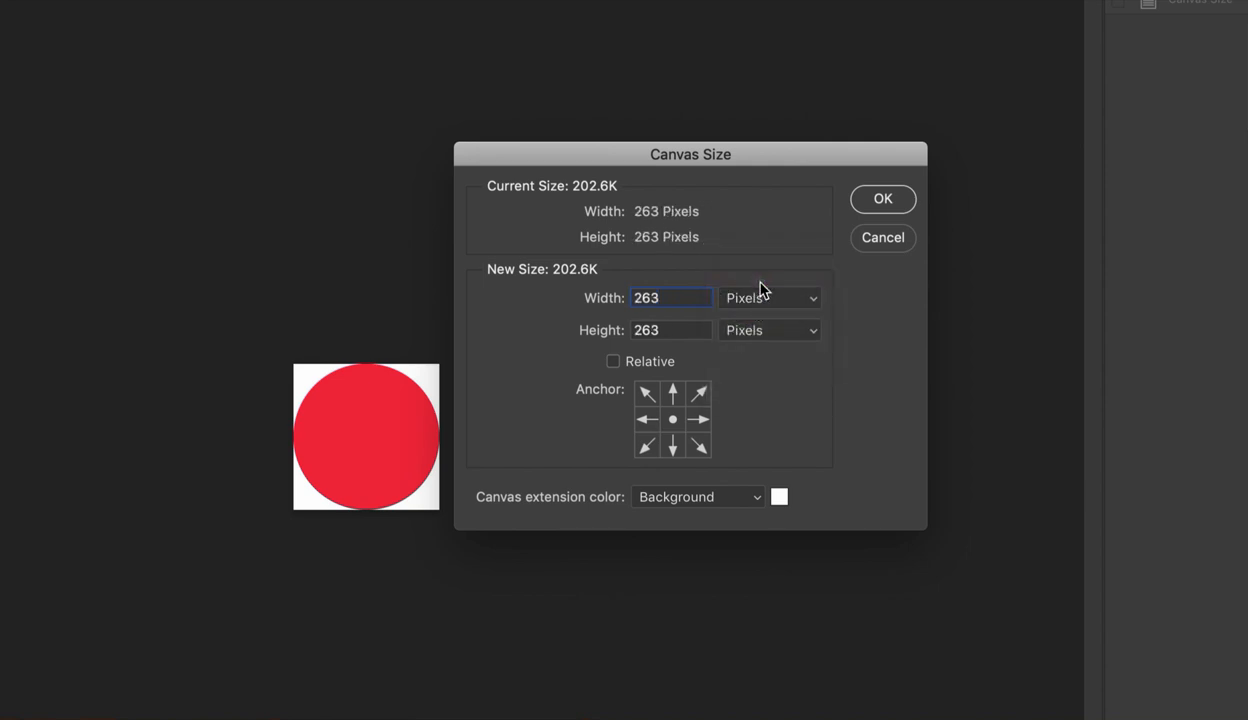
{"action": "left_click", "coordinate": [613, 364]}
- Enter a relative canvas width and height of 10 pixels each
{"action": "left_click_drag", "start_coordinate": [653, 296], "coordinate": [612, 299]}
{"action": "type", "text": "10"}
{"action": "left_click_drag", "start_coordinate": [641, 328], "coordinate": [621, 331]}
{"action": "type", "text": "10"}
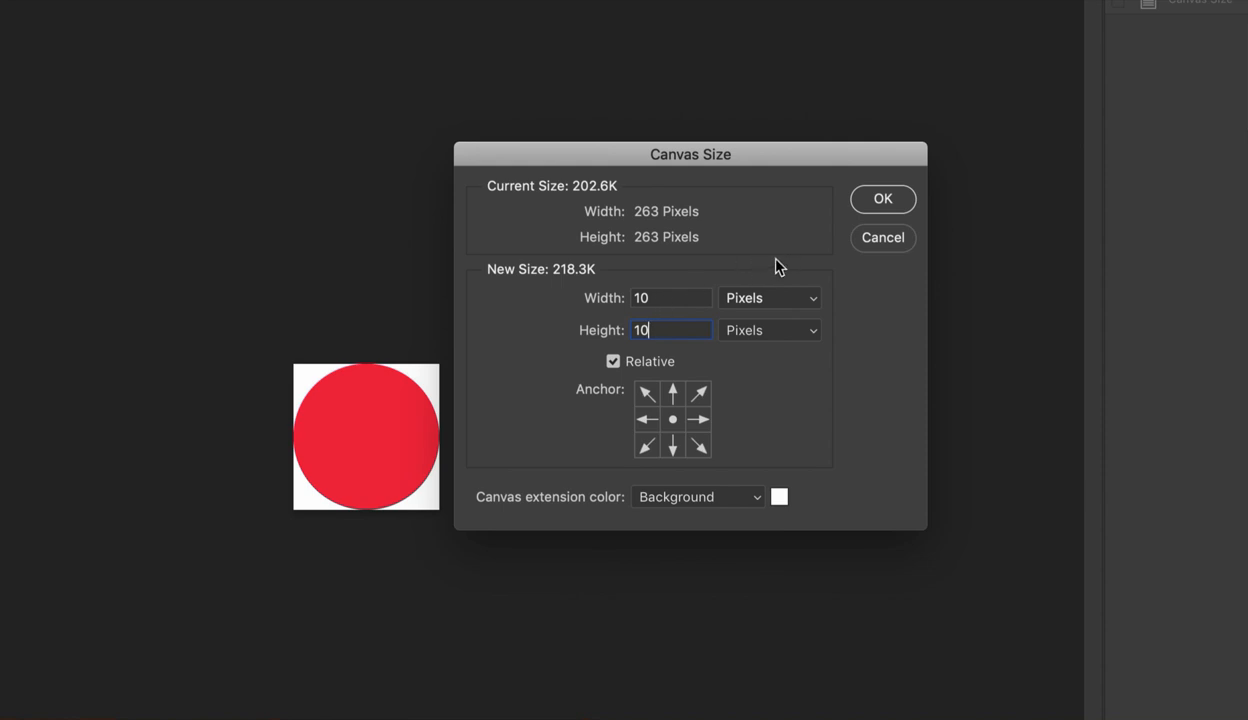
- Extend the canvas by a relative 30 pixels in both width and height and apply the change
{"action": "double_click", "coordinate": [655, 297]}
{"action": "type", "text": "30"}
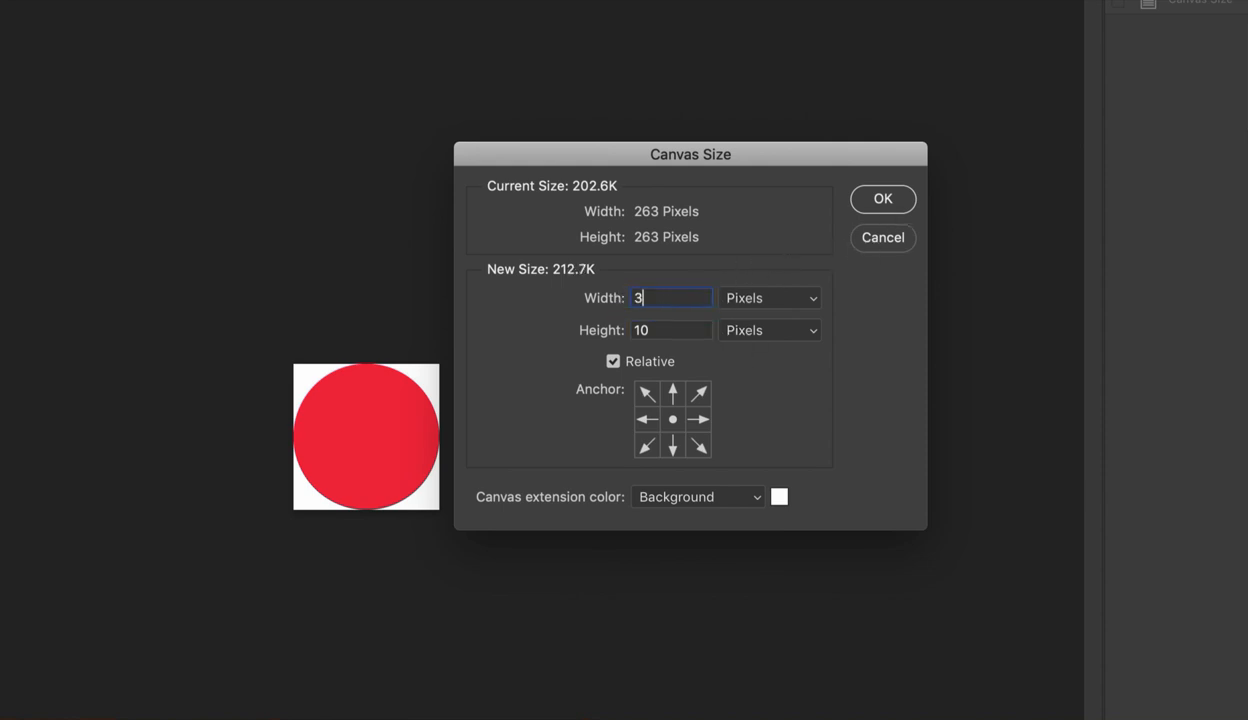
{"action": "key", "text": "Tab"}
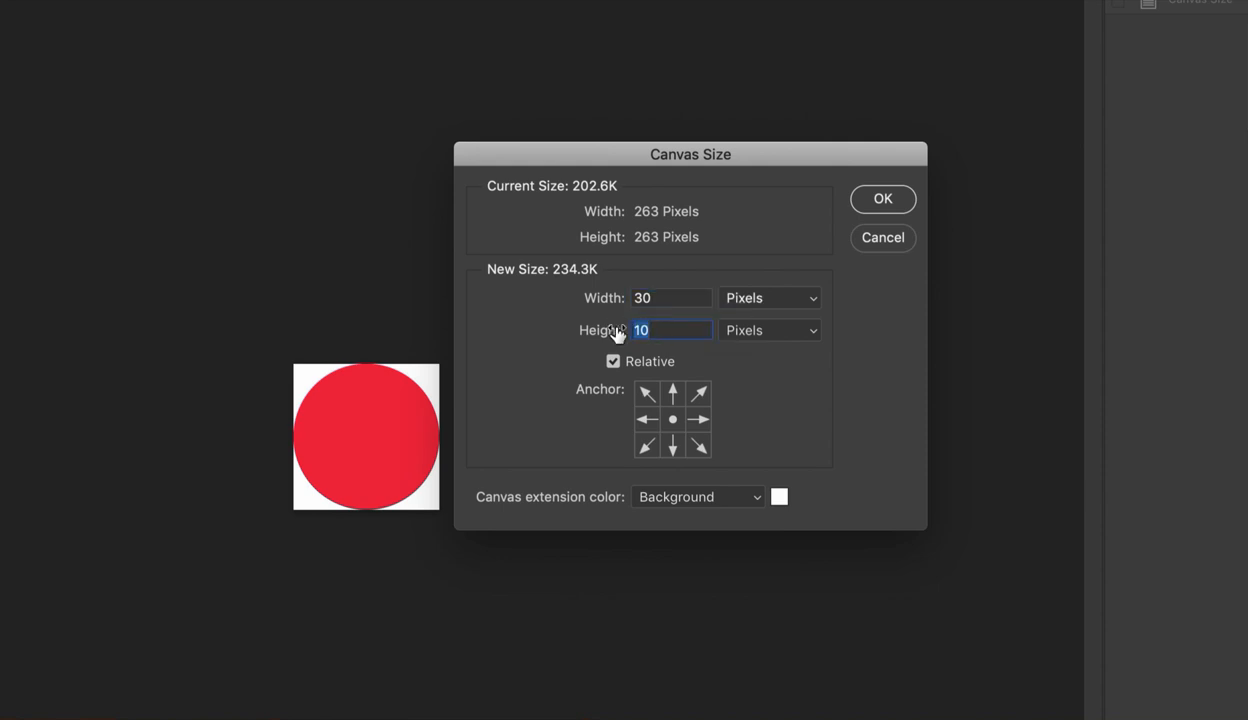
{"action": "type", "text": "30"}
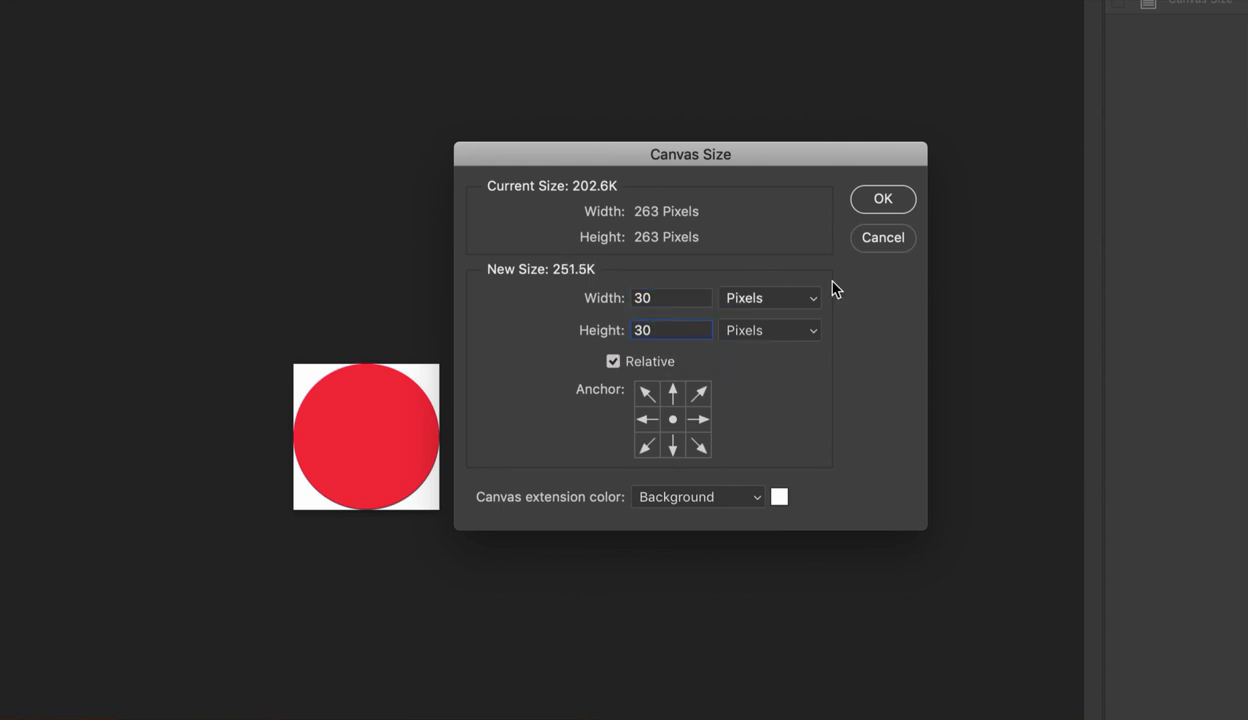
{"action": "left_click", "coordinate": [882, 205]}
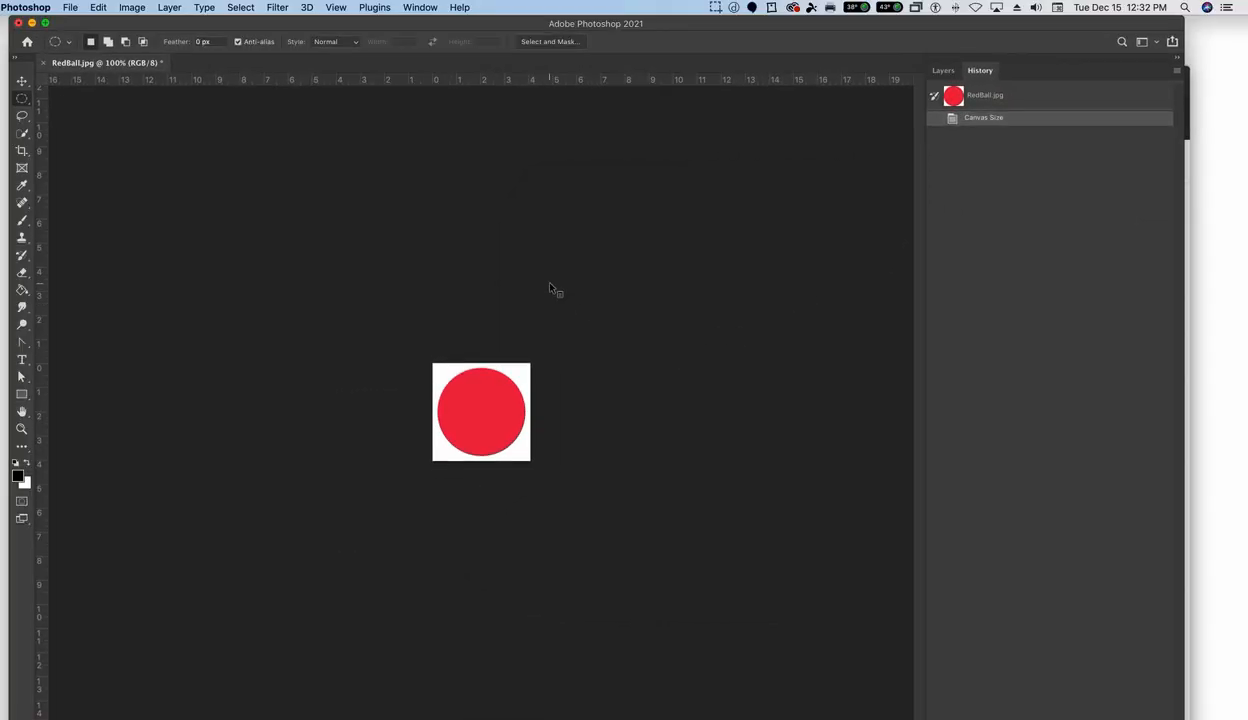
- Open the Canvas Size settings and try to reduce the canvas width by a relative 5 inches
{"action": "left_click", "coordinate": [137, 8]}
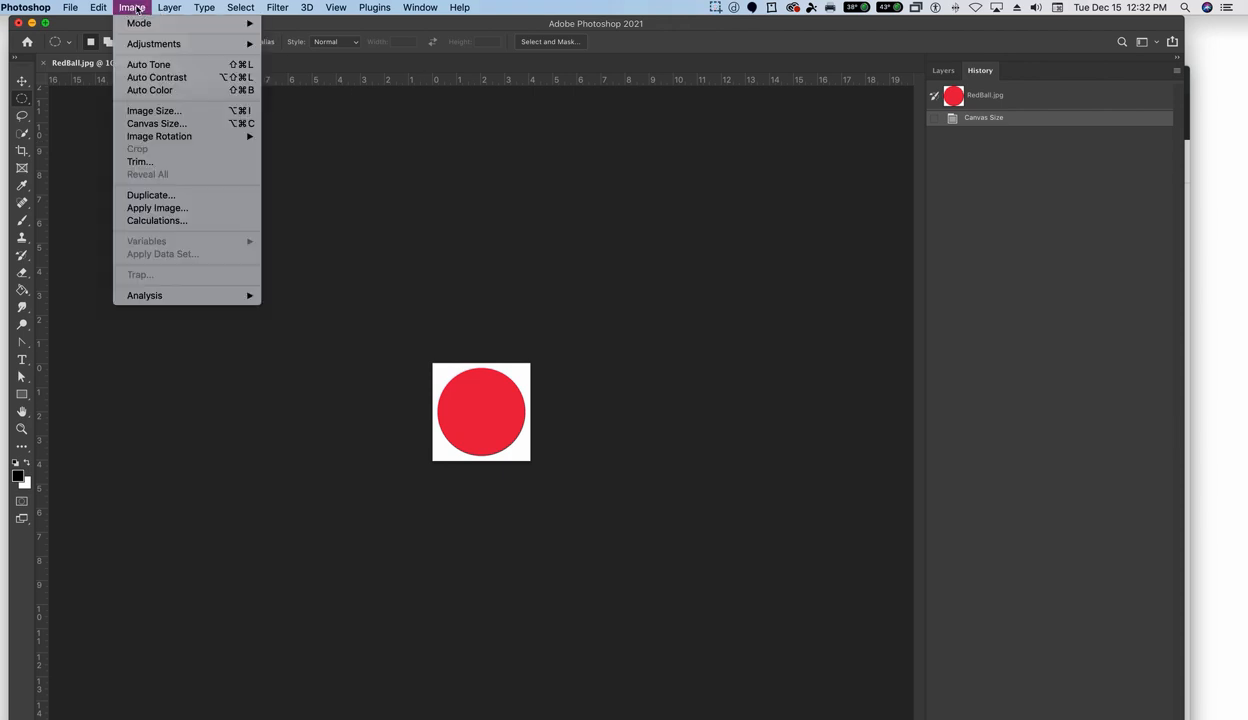
{"action": "left_click", "coordinate": [171, 124]}
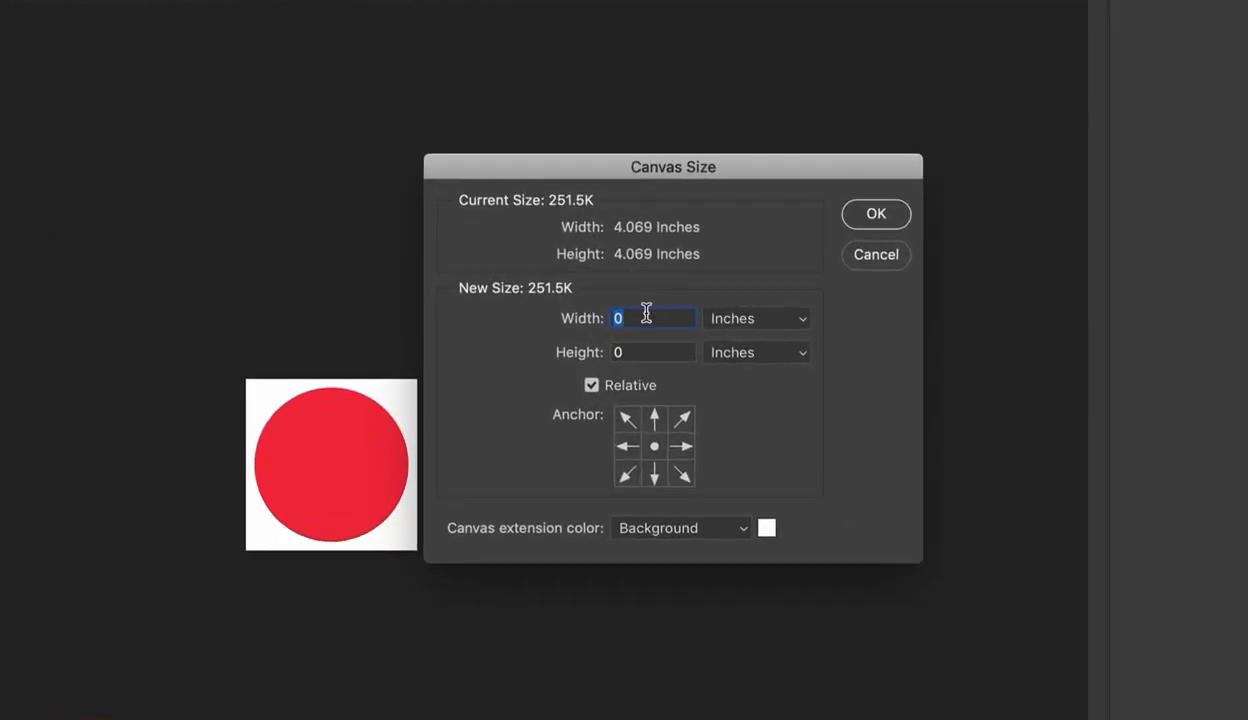
{"action": "type", "text": "-5"}
{"action": "key", "text": "Tab"}
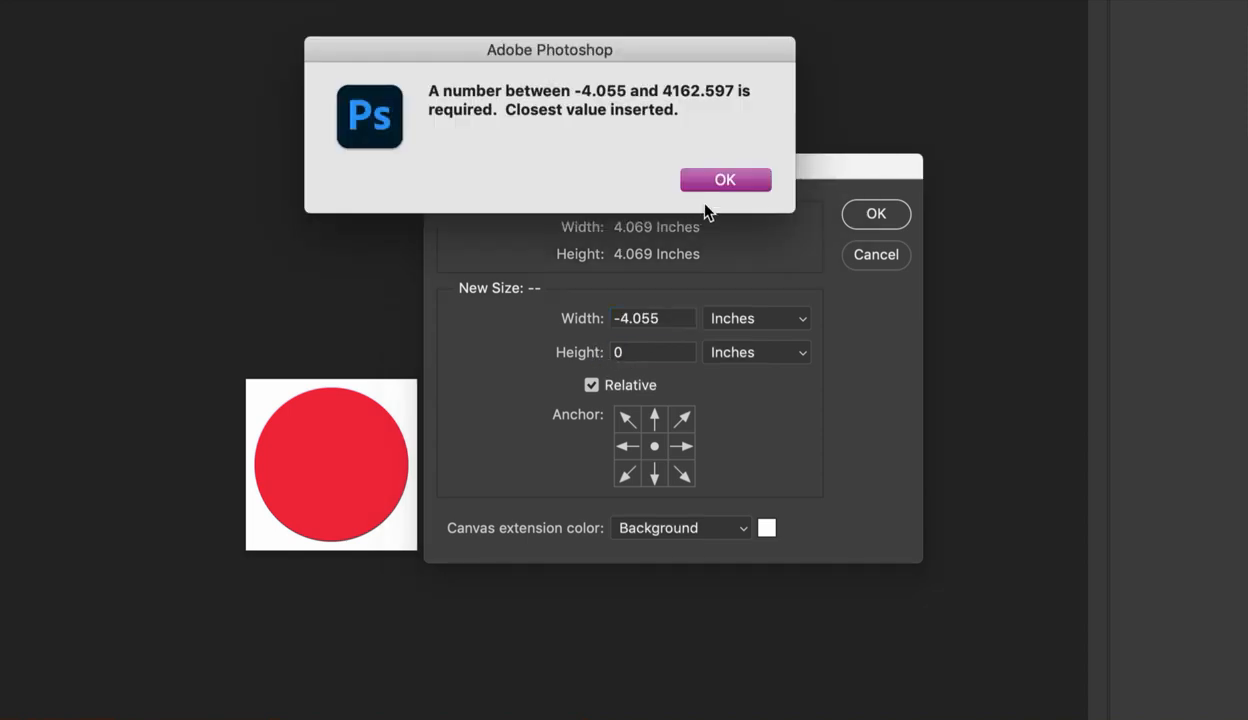
{"action": "left_click", "coordinate": [706, 177]}
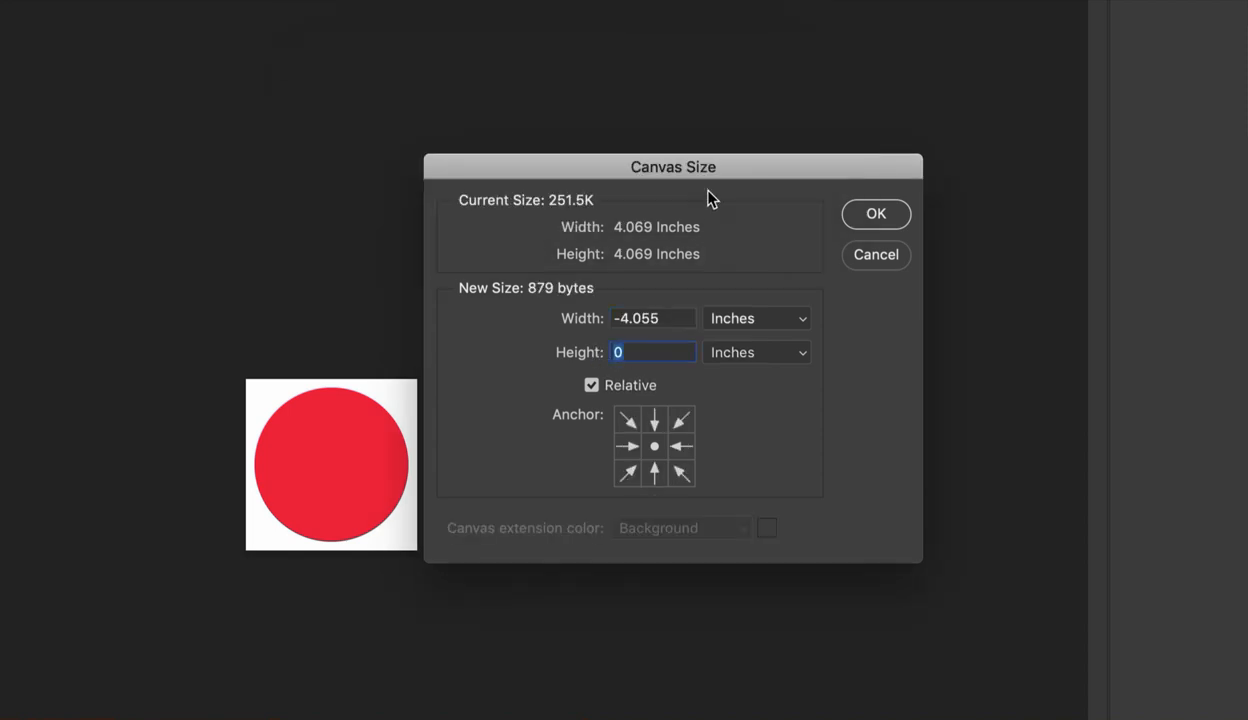
- Switch the canvas units to pixels and set the relative width to -10 pixels
{"action": "left_click", "coordinate": [742, 320]}
{"action": "left_click", "coordinate": [740, 298]}
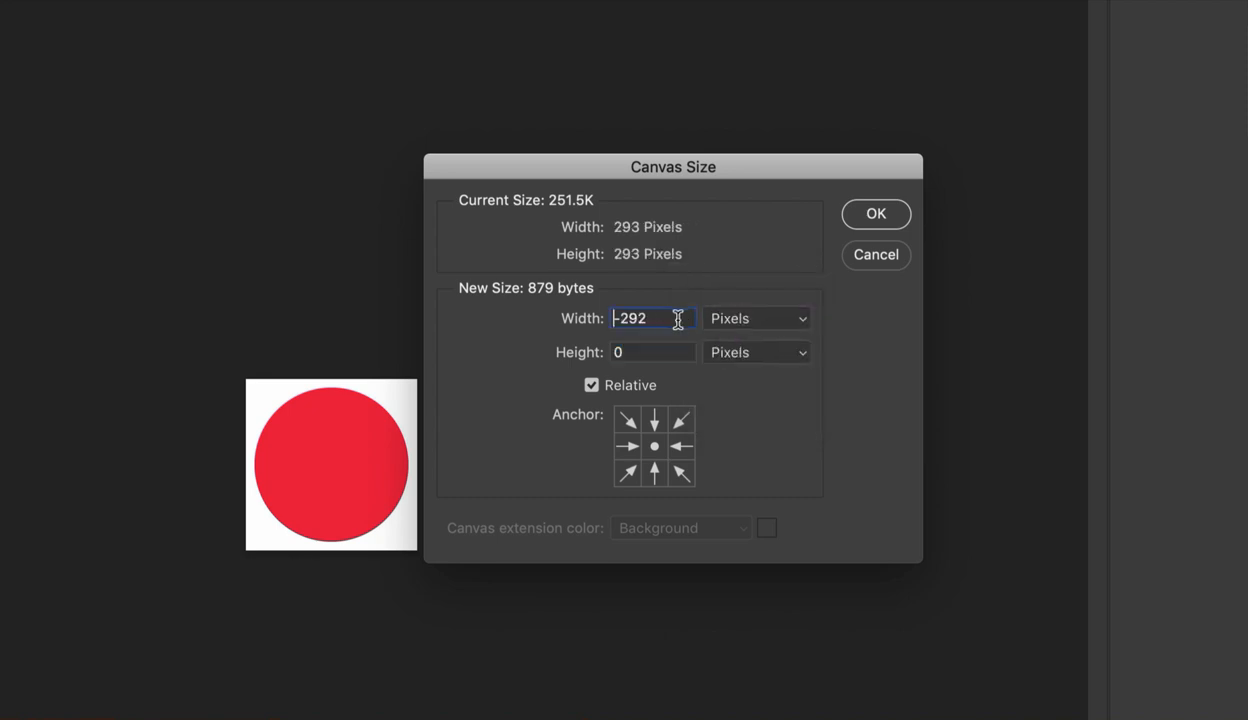
{"action": "left_click_drag", "start_coordinate": [665, 318], "coordinate": [604, 318]}
{"action": "type", "text": "-5"}
{"action": "left_click_drag", "start_coordinate": [607, 318], "coordinate": [640, 318]}
{"action": "type", "text": "-10"}
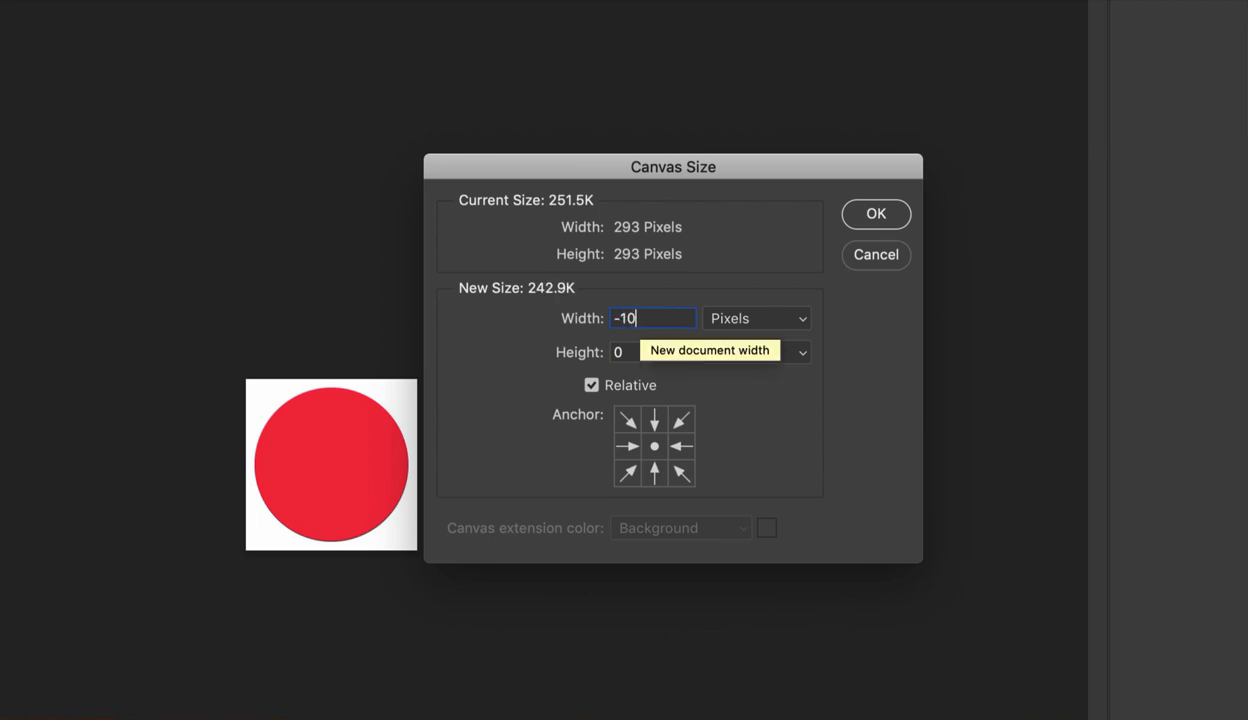
- Set the relative height to -10 pixels and apply the smaller canvas, accepting the clipping
{"action": "left_click_drag", "start_coordinate": [627, 350], "coordinate": [612, 350]}
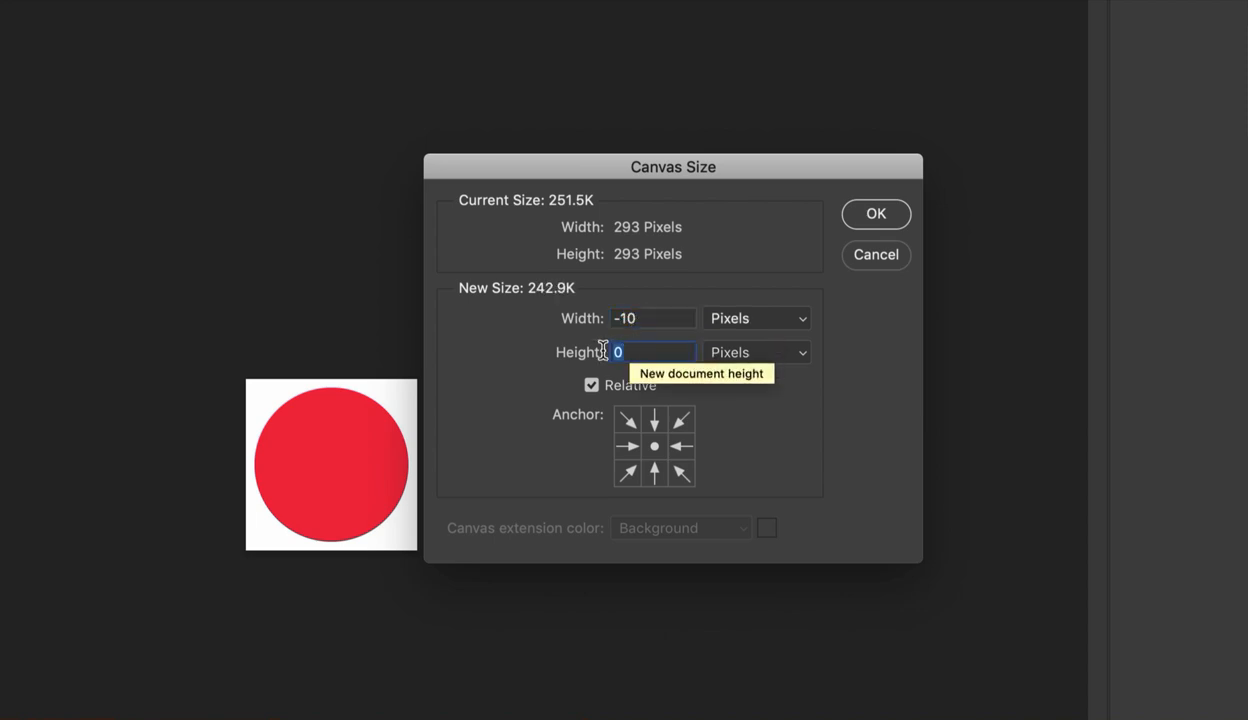
{"action": "type", "text": "-10"}
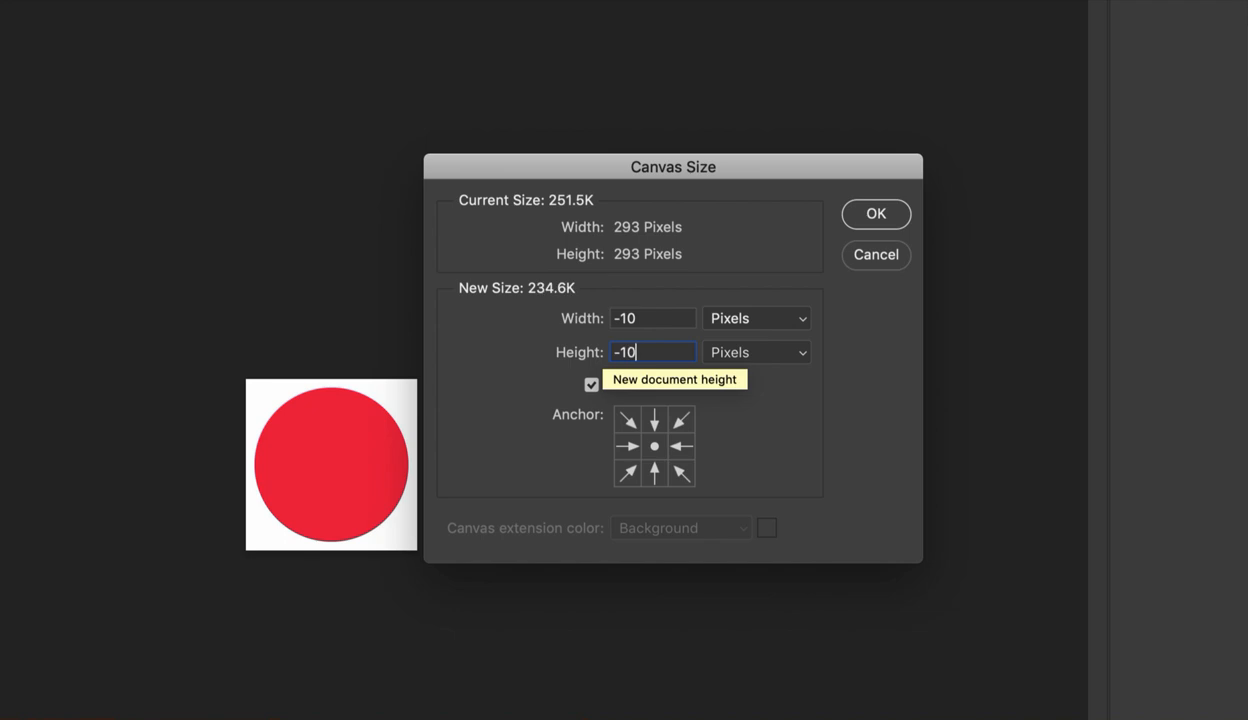
{"action": "left_click", "coordinate": [872, 216]}
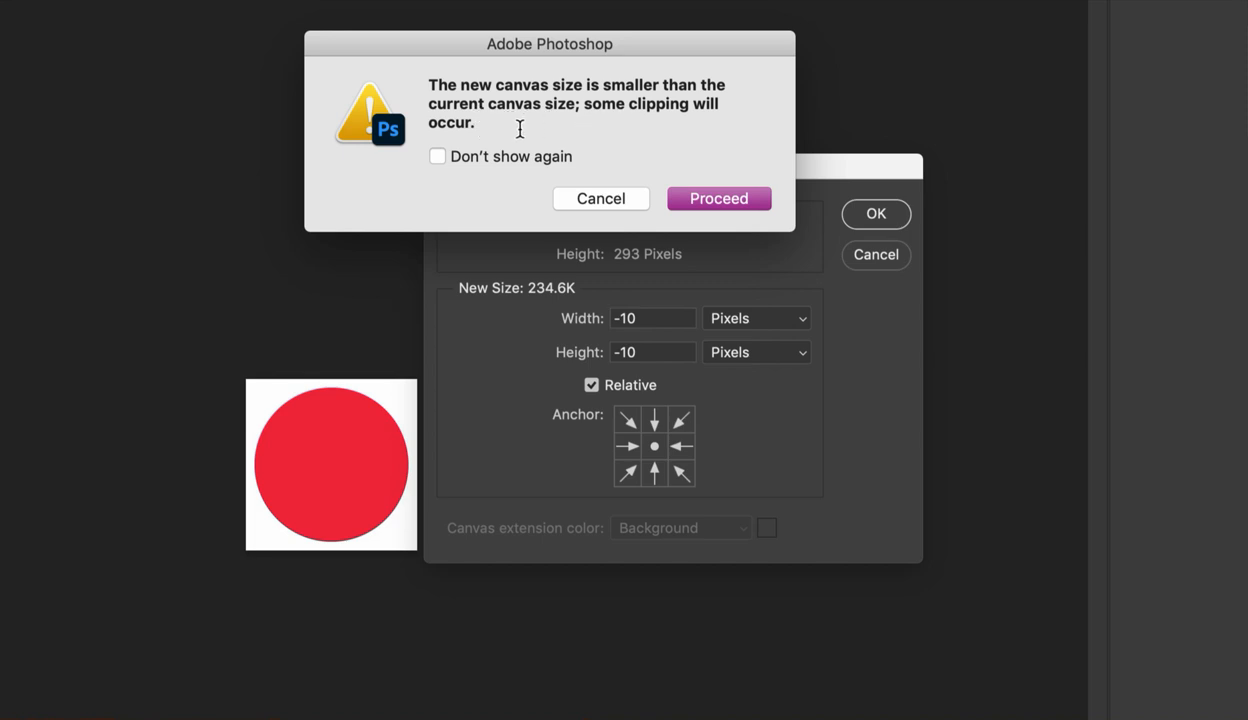
{"action": "left_click", "coordinate": [712, 200]}
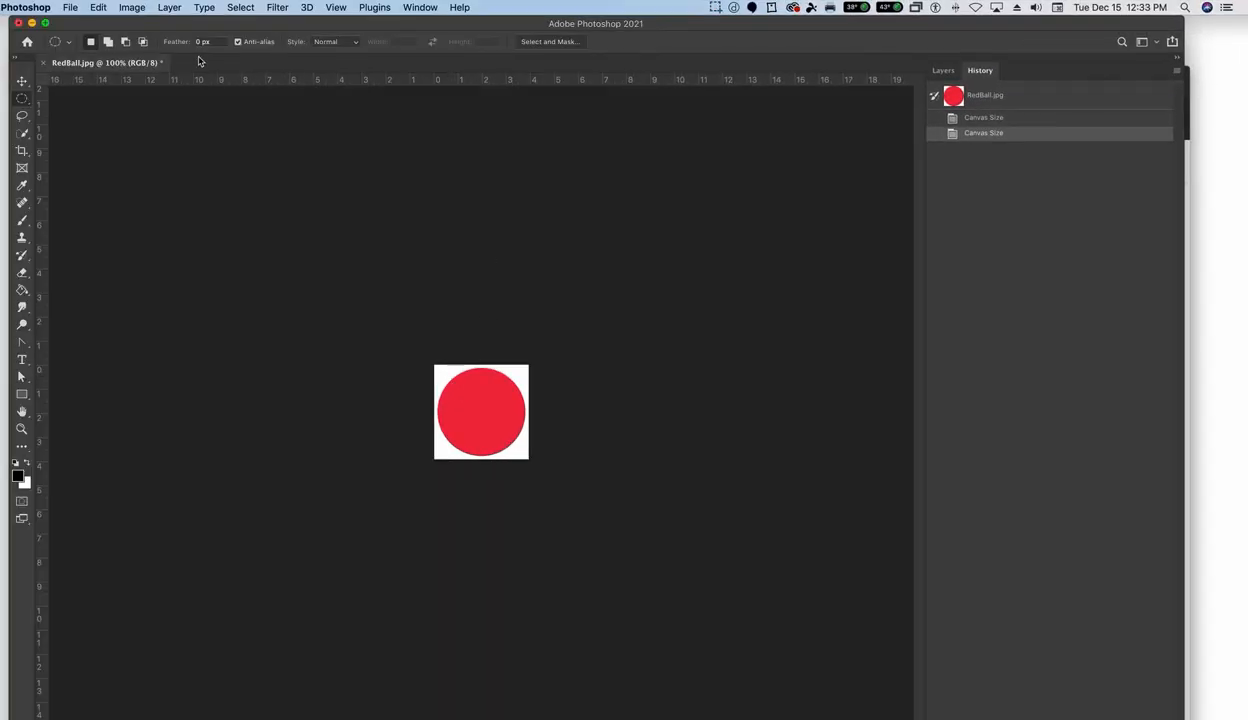
- Open the Canvas Size settings, turn off relative sizing and increase the width to 4.331 inches
{"action": "left_click", "coordinate": [133, 8]}
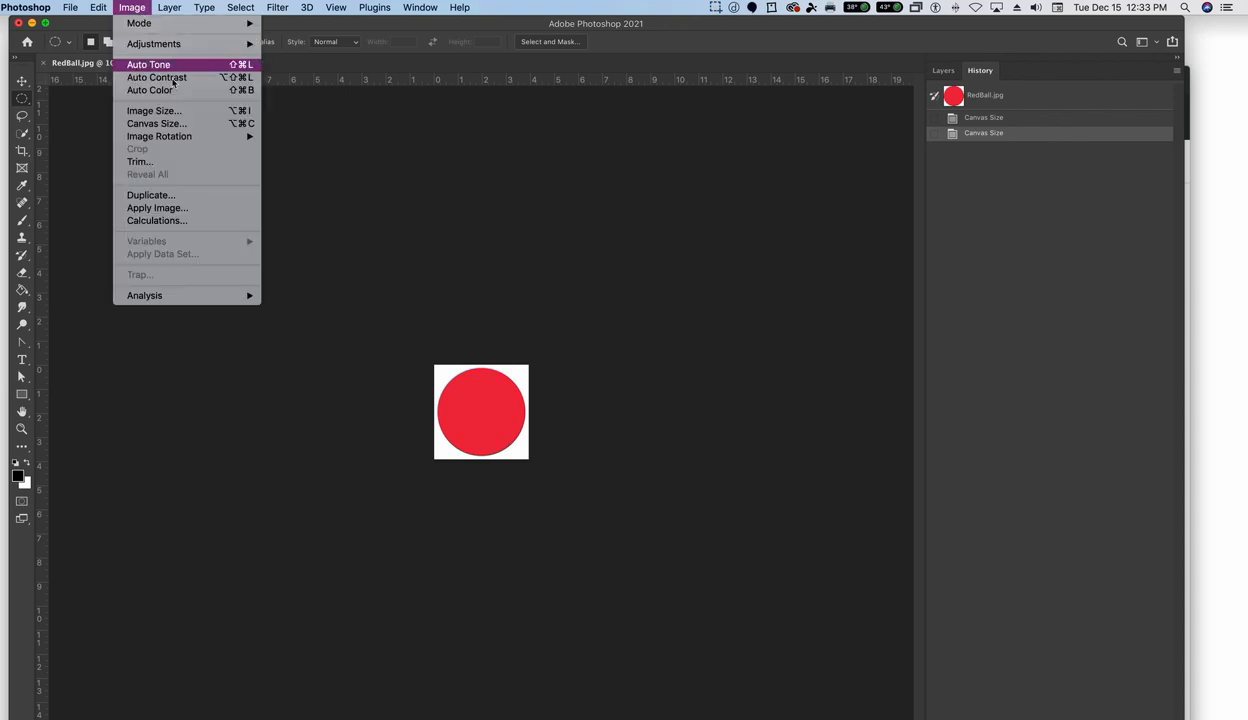
{"action": "left_click", "coordinate": [156, 123]}
{"action": "left_click", "coordinate": [630, 366]}
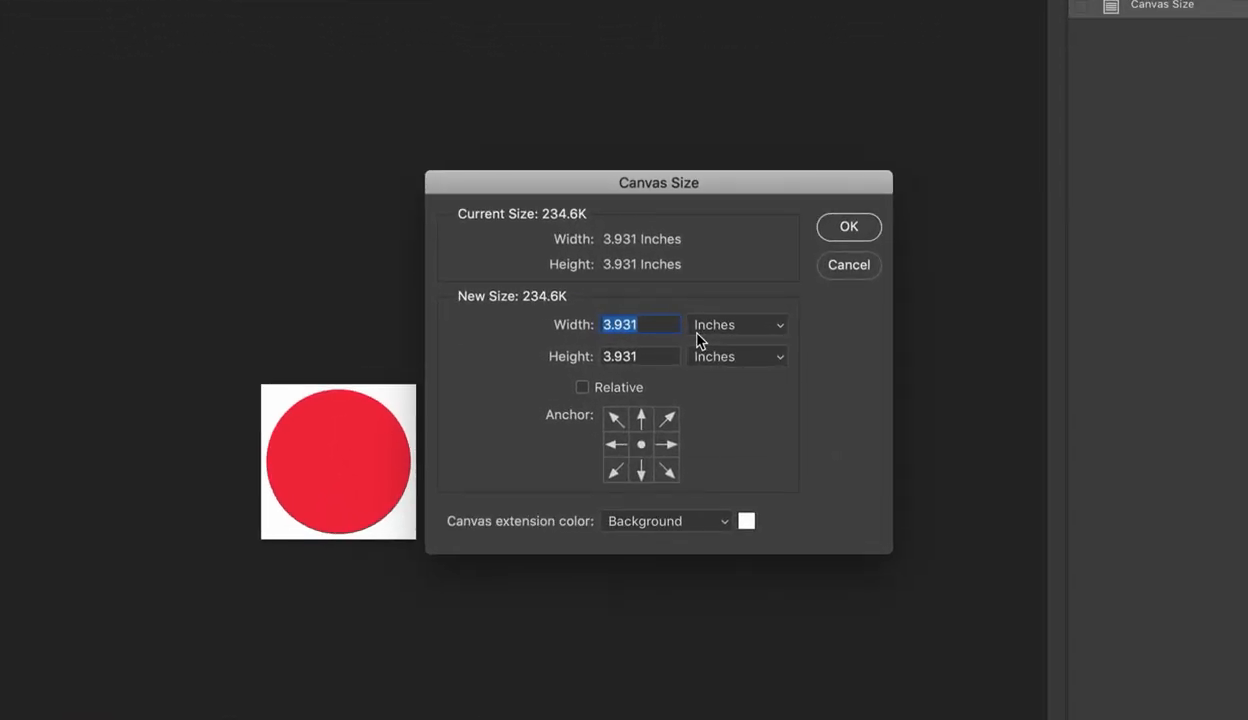
{"action": "key", "text": "Up"}
{"action": "key", "text": "Up"}
{"action": "key", "text": "Up"}
{"action": "key", "text": "Up"}
- Set the canvas units to pixels and toggle relative sizing on and back off
{"action": "left_click", "coordinate": [721, 330]}
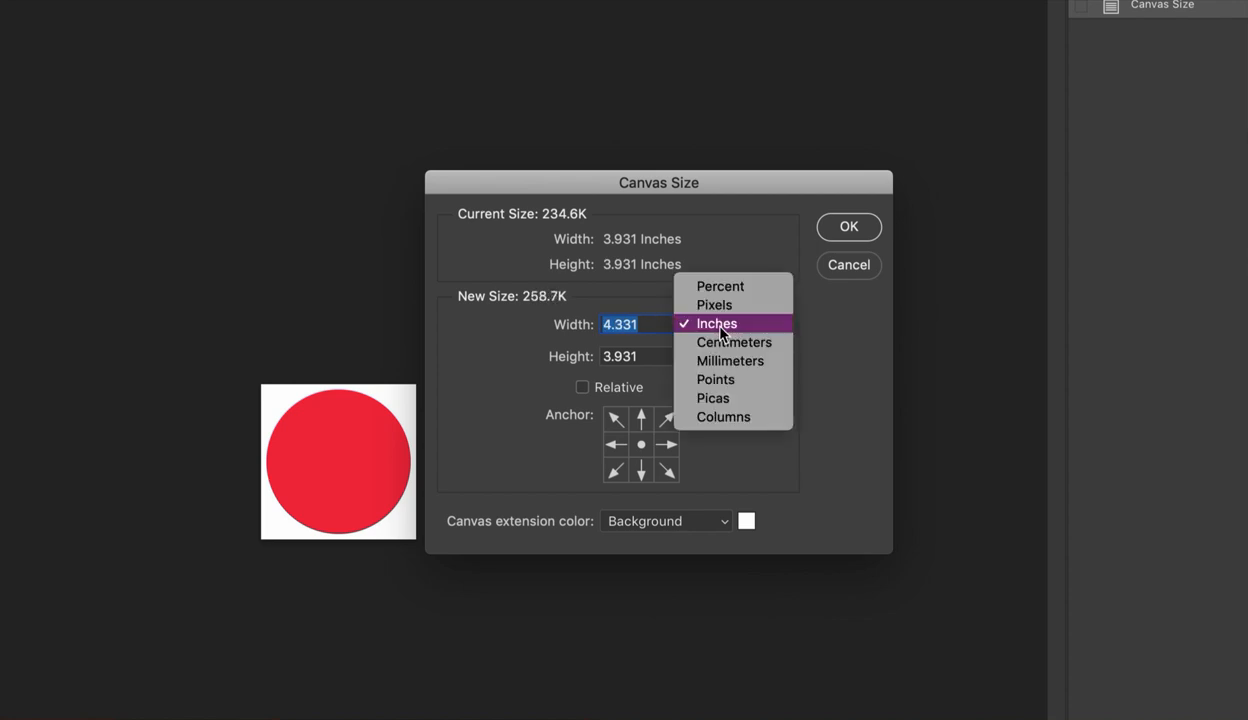
{"action": "left_click", "coordinate": [714, 305]}
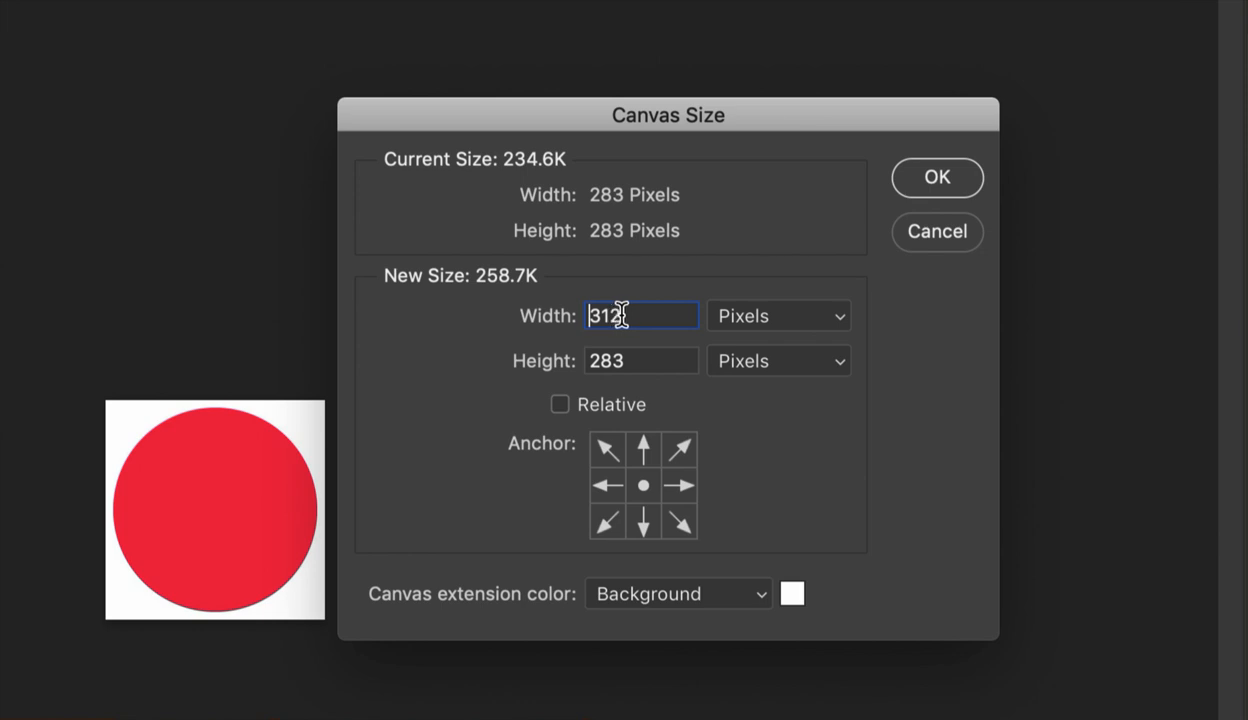
{"action": "left_click", "coordinate": [559, 404]}
{"action": "left_click", "coordinate": [561, 405]}
{"action": "left_click", "coordinate": [626, 322]}
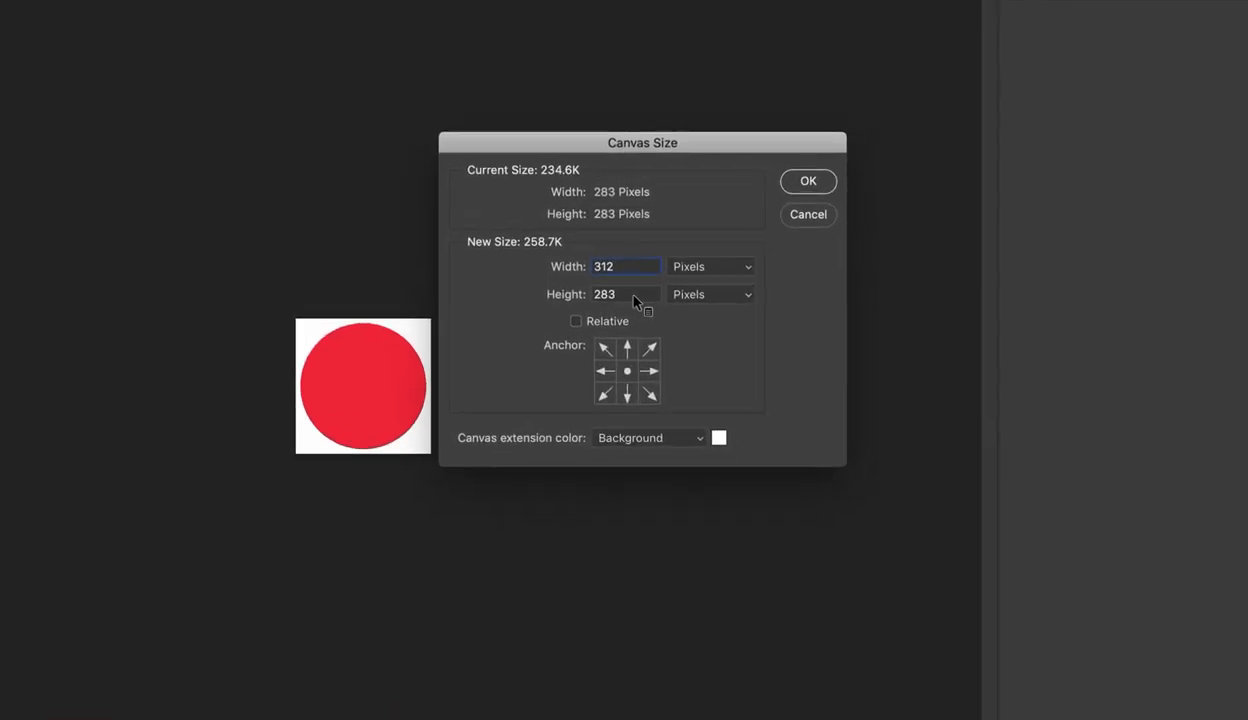
- Enlarge the canvas to 700 by 700 pixels with the image anchored at the upper-left corner
{"action": "left_click_drag", "start_coordinate": [625, 265], "coordinate": [584, 265]}
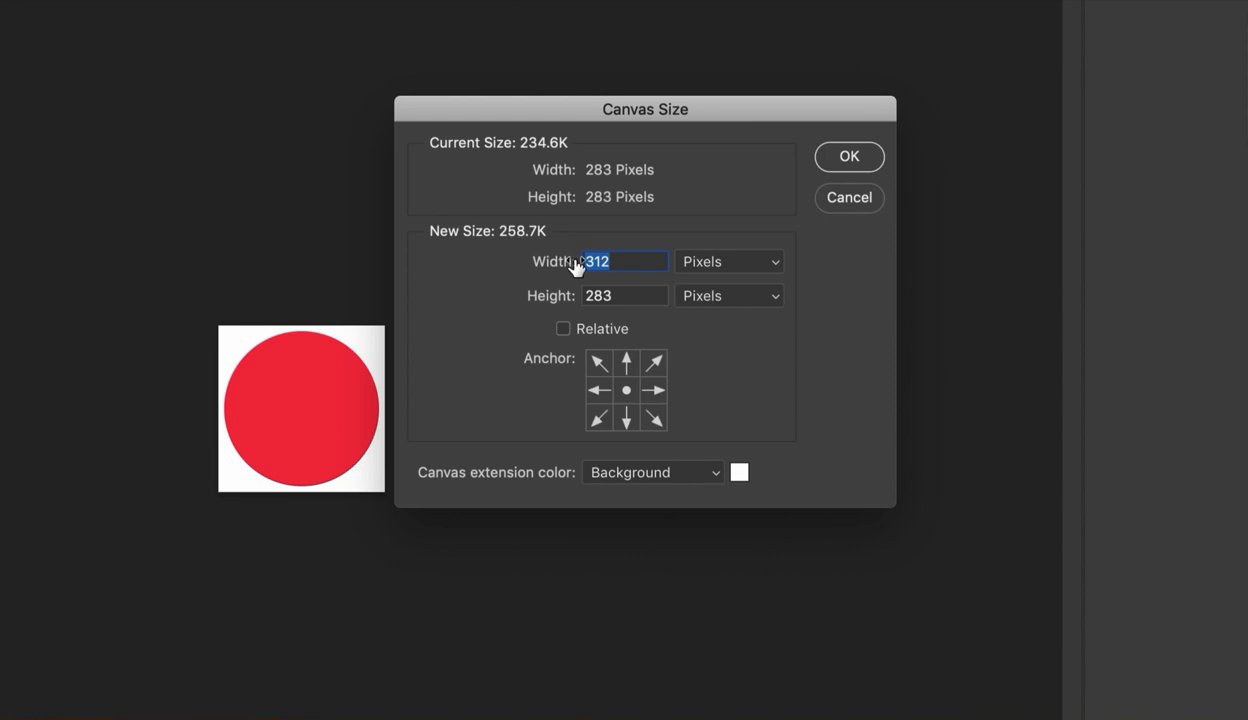
{"action": "type", "text": "700"}
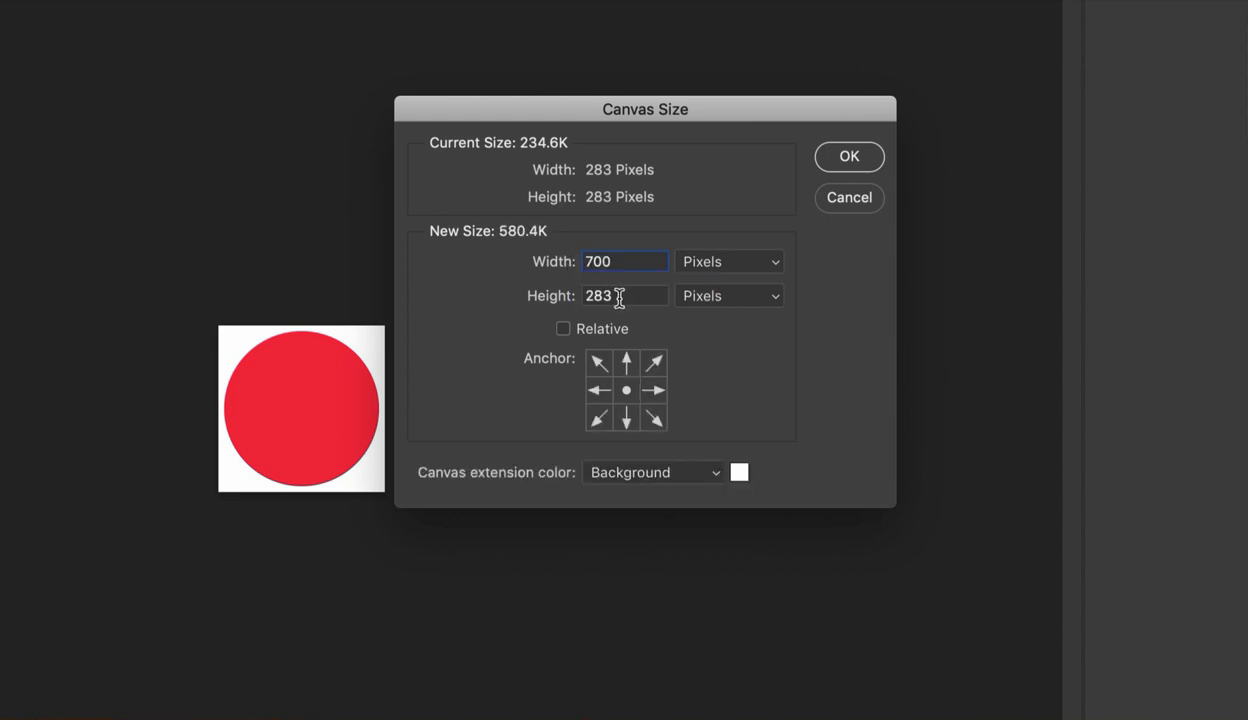
{"action": "left_click_drag", "start_coordinate": [616, 298], "coordinate": [567, 295]}
{"action": "type", "text": "700"}
{"action": "left_click", "coordinate": [599, 366]}
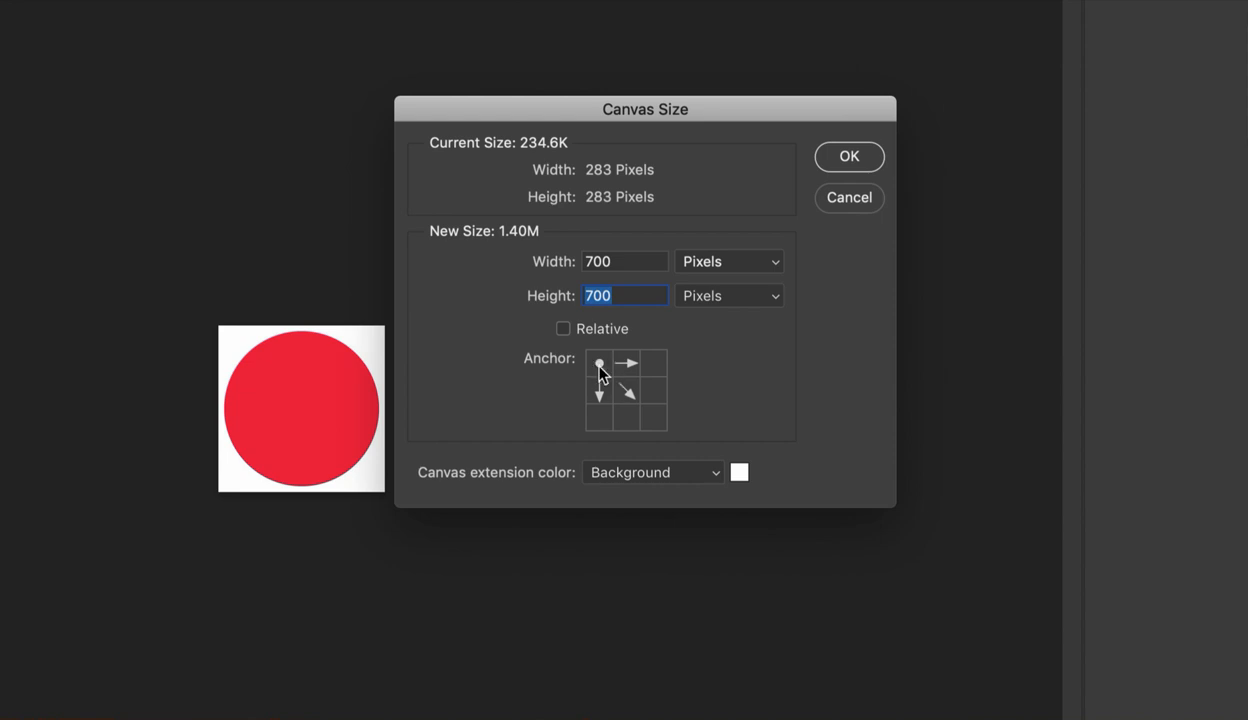
{"action": "left_click", "coordinate": [836, 165]}
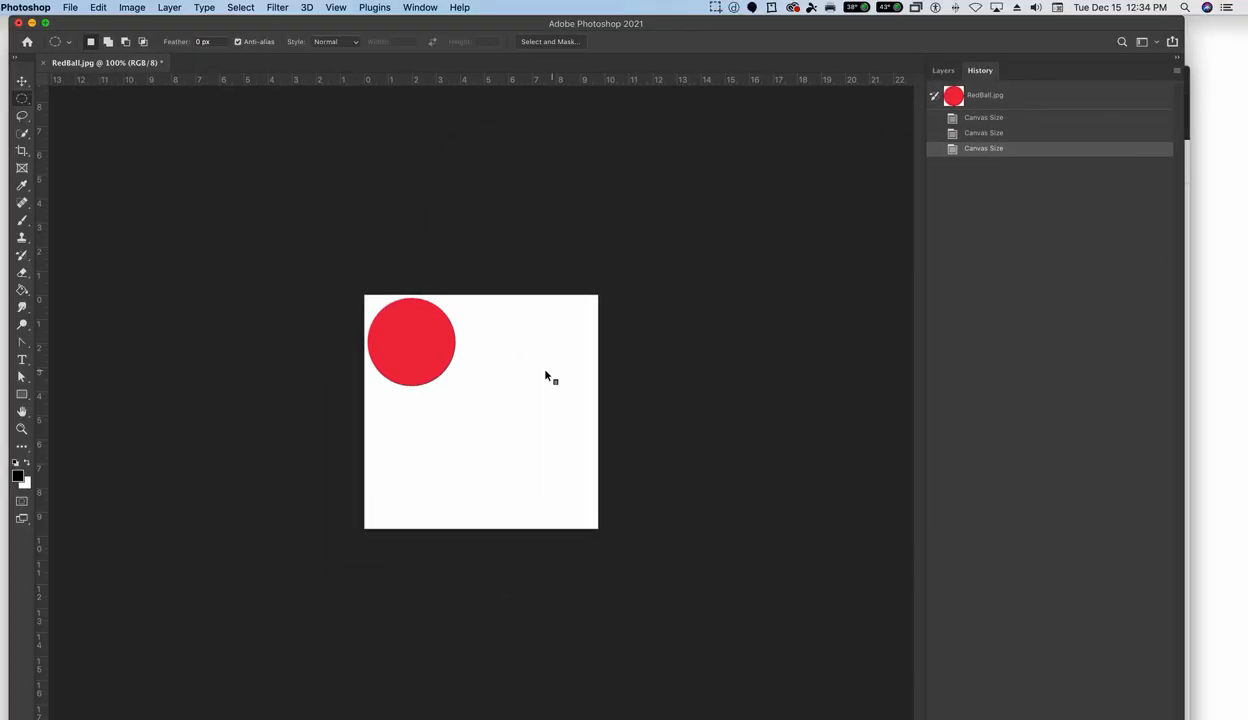
- Revert the image to the first Canvas Size history state and open the Canvas Size settings with pixels as units
{"action": "left_click", "coordinate": [997, 133]}
{"action": "left_click", "coordinate": [993, 119]}
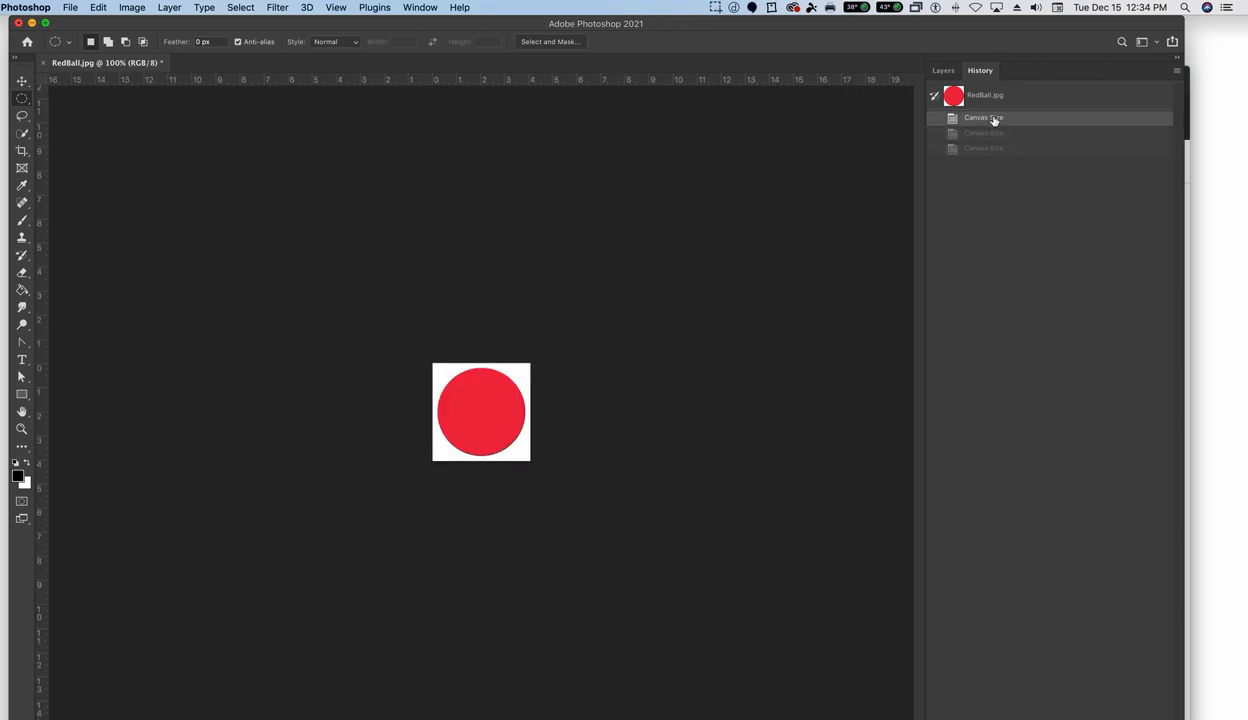
{"action": "left_click", "coordinate": [133, 9]}
{"action": "left_click", "coordinate": [188, 124]}
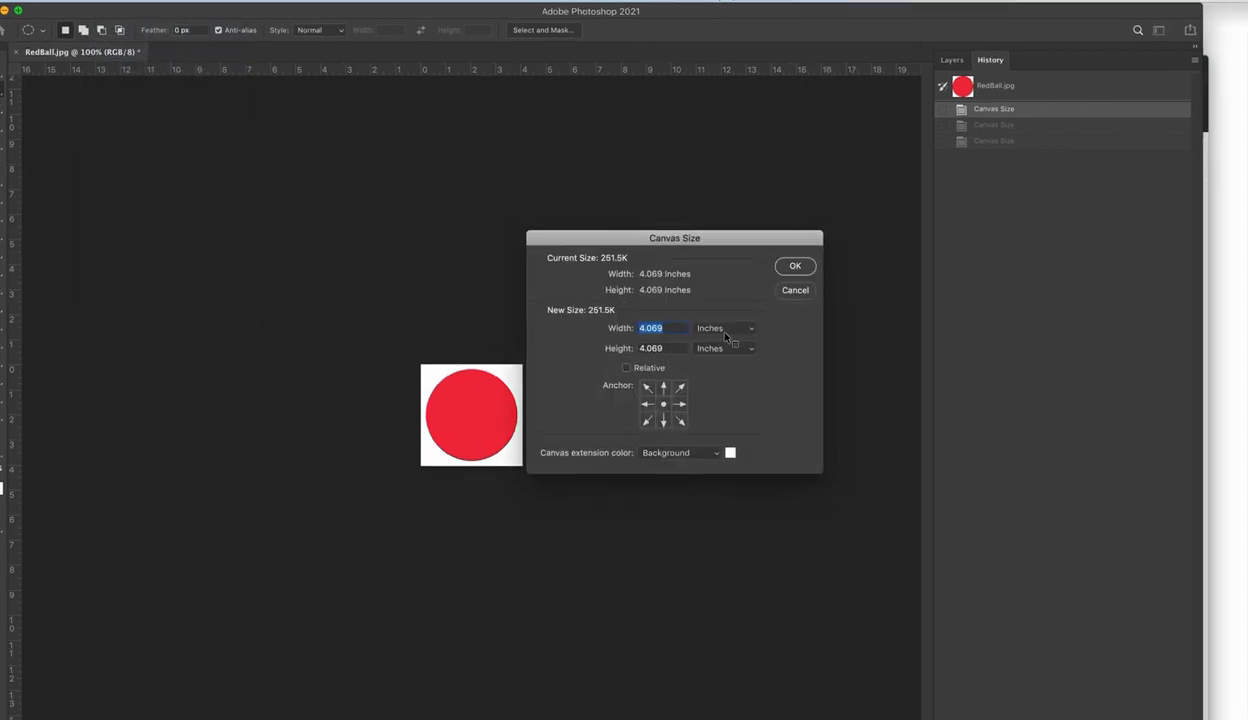
{"action": "left_click", "coordinate": [718, 336]}
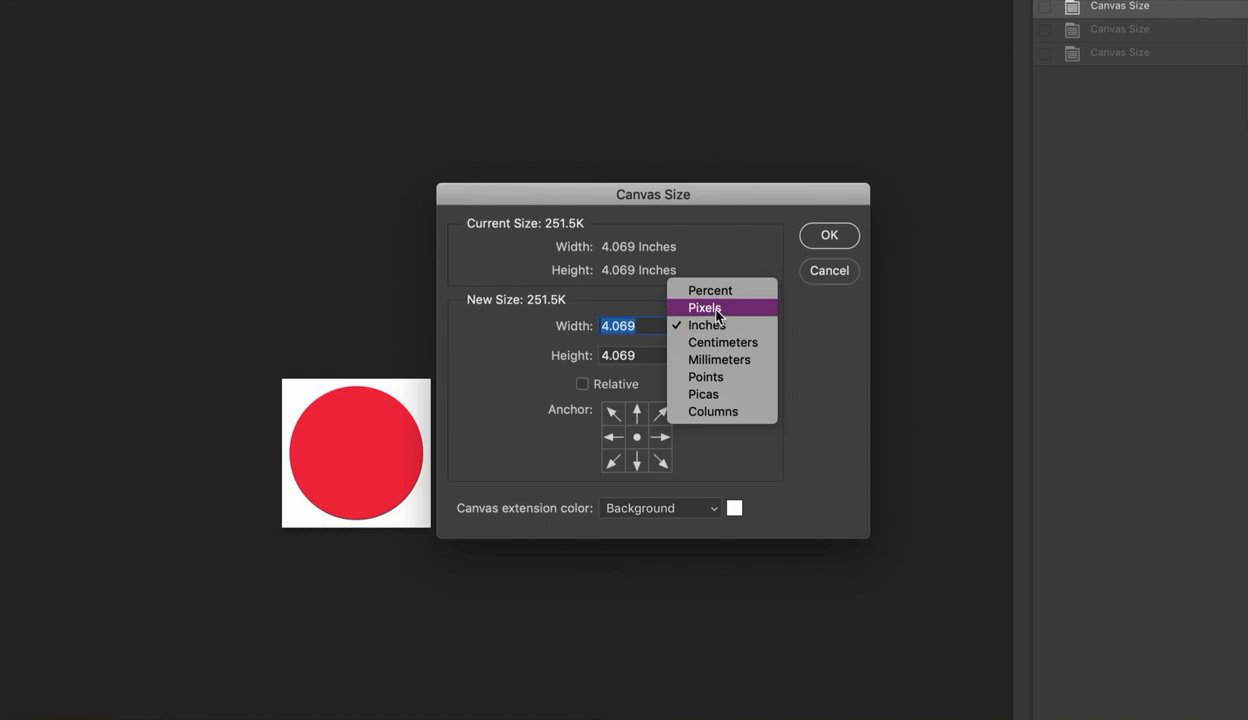
{"action": "left_click", "coordinate": [716, 309]}
{"action": "left_click", "coordinate": [632, 325]}
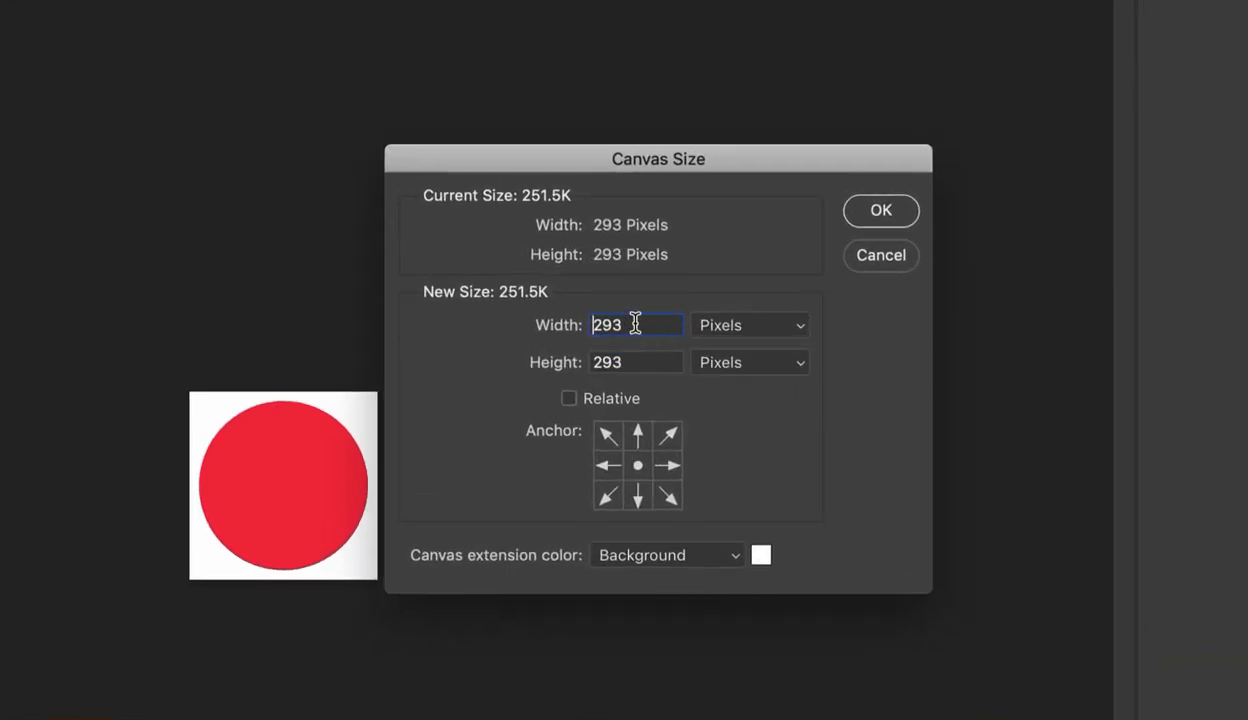
- Enlarge the canvas to 700 by 700 pixels with the image anchored at the upper-right corner, and undo the resize
{"action": "left_click_drag", "start_coordinate": [633, 325], "coordinate": [572, 325]}
{"action": "type", "text": "700"}
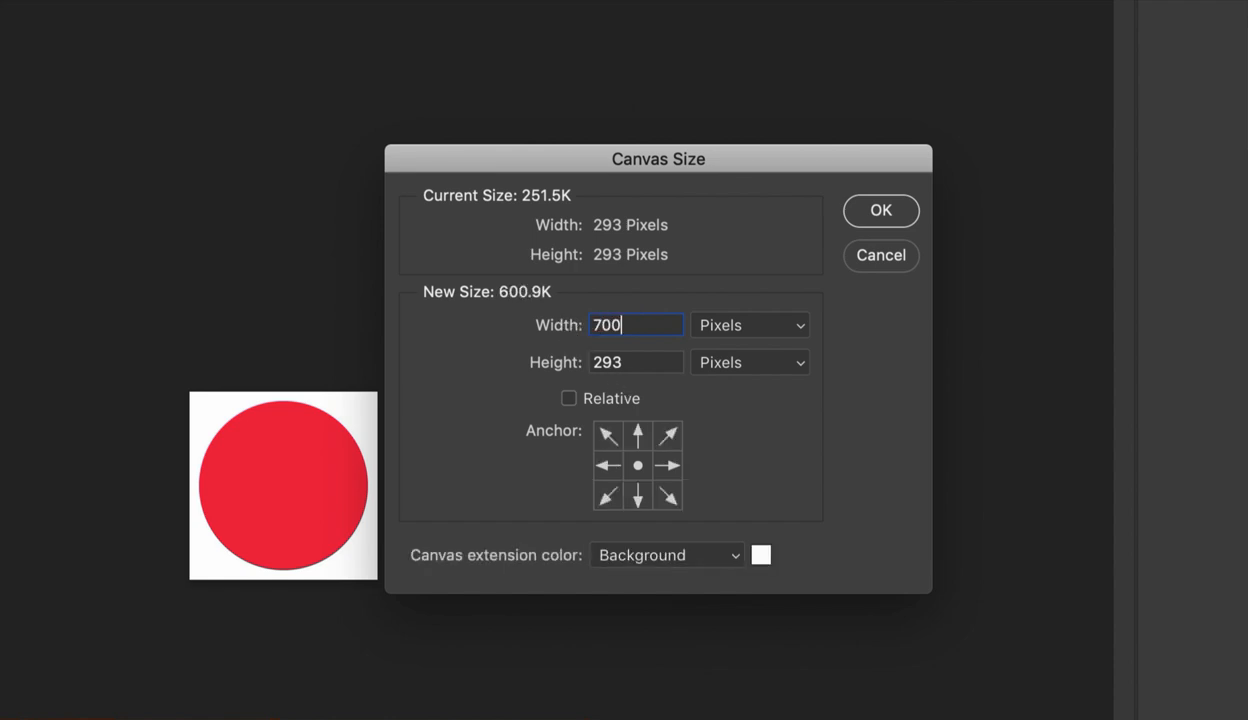
{"action": "left_click_drag", "start_coordinate": [632, 362], "coordinate": [567, 361]}
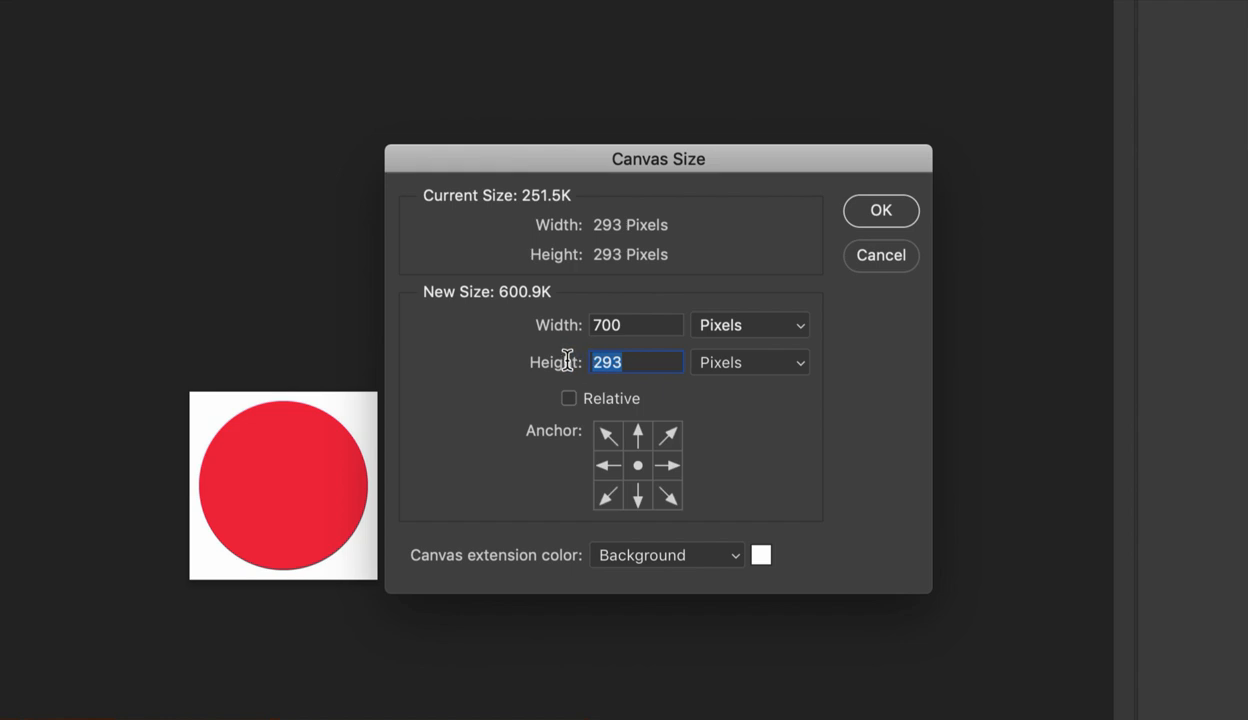
{"action": "type", "text": "700"}
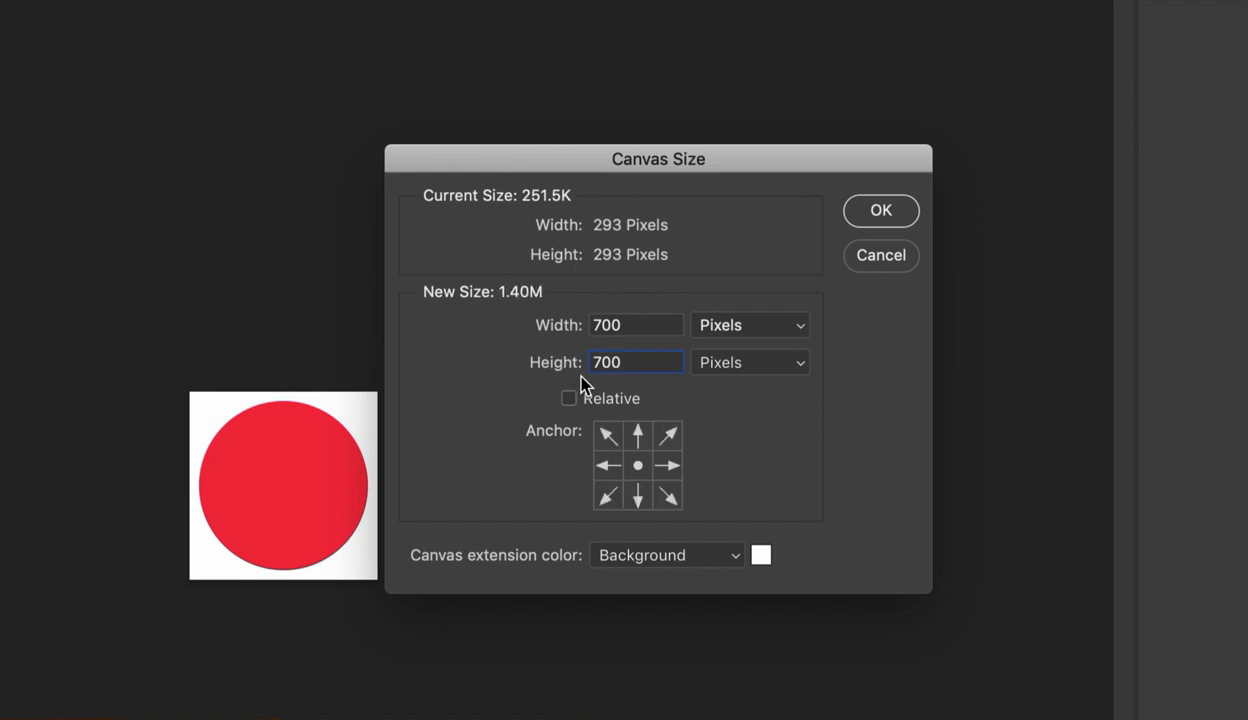
{"action": "left_click", "coordinate": [668, 437]}
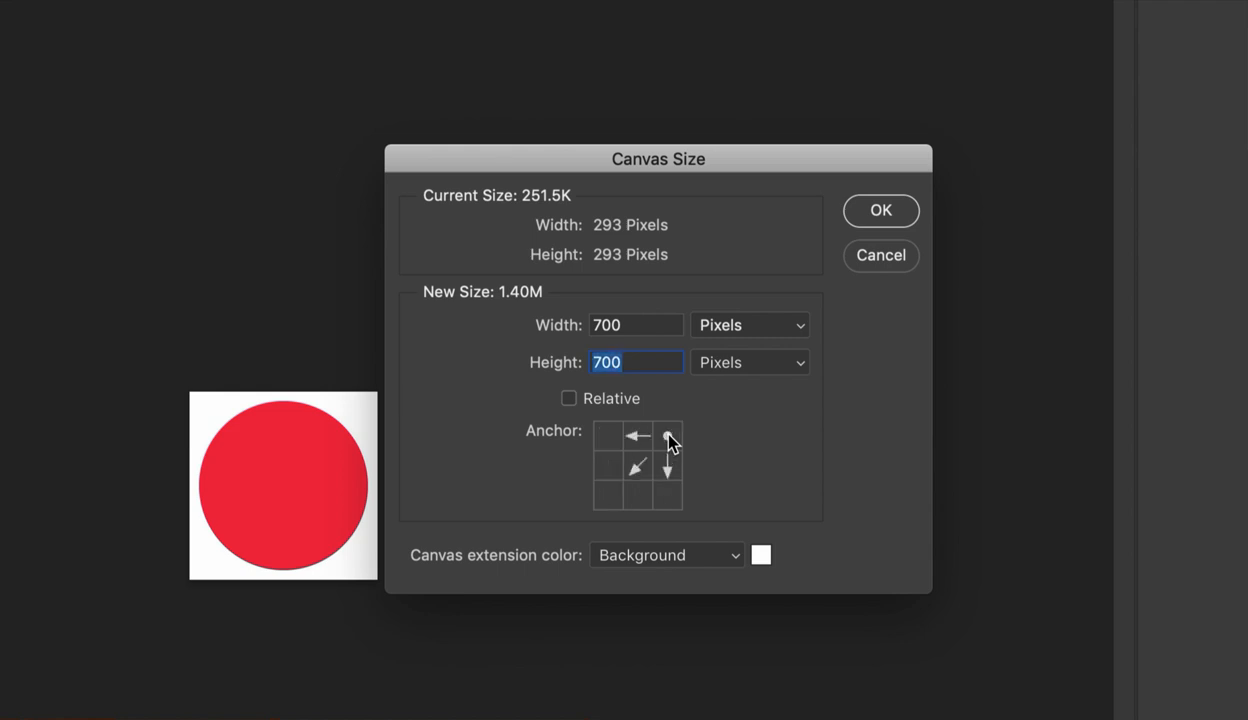
{"action": "left_click", "coordinate": [866, 219]}
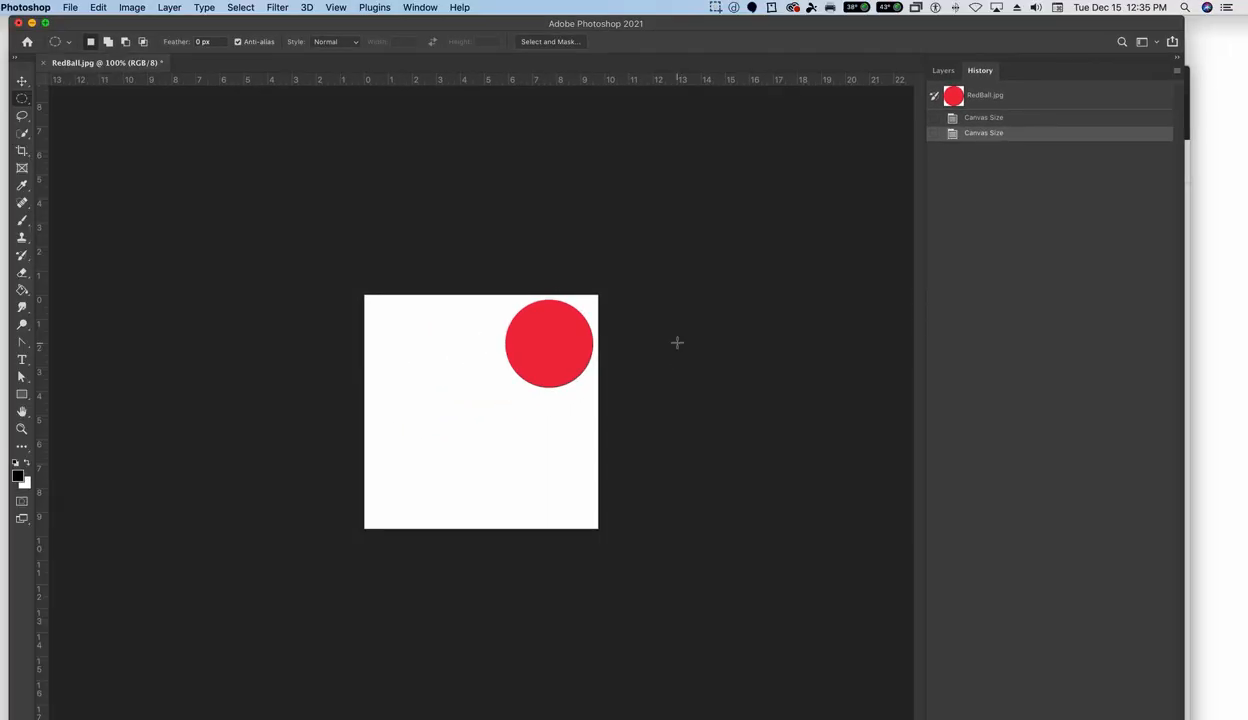
{"action": "key", "text": "super+z"}
- Open the Canvas Size settings for the image and set the units to pixels
{"action": "left_click", "coordinate": [135, 8]}
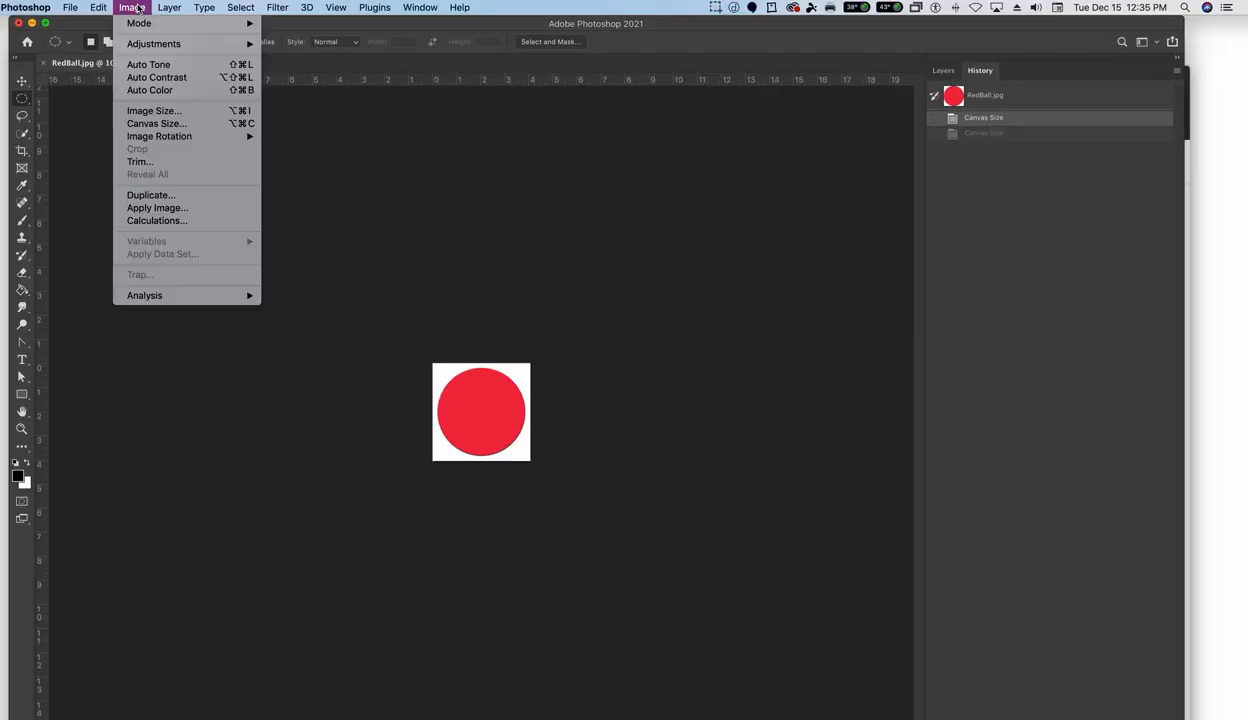
{"action": "left_click", "coordinate": [156, 123]}
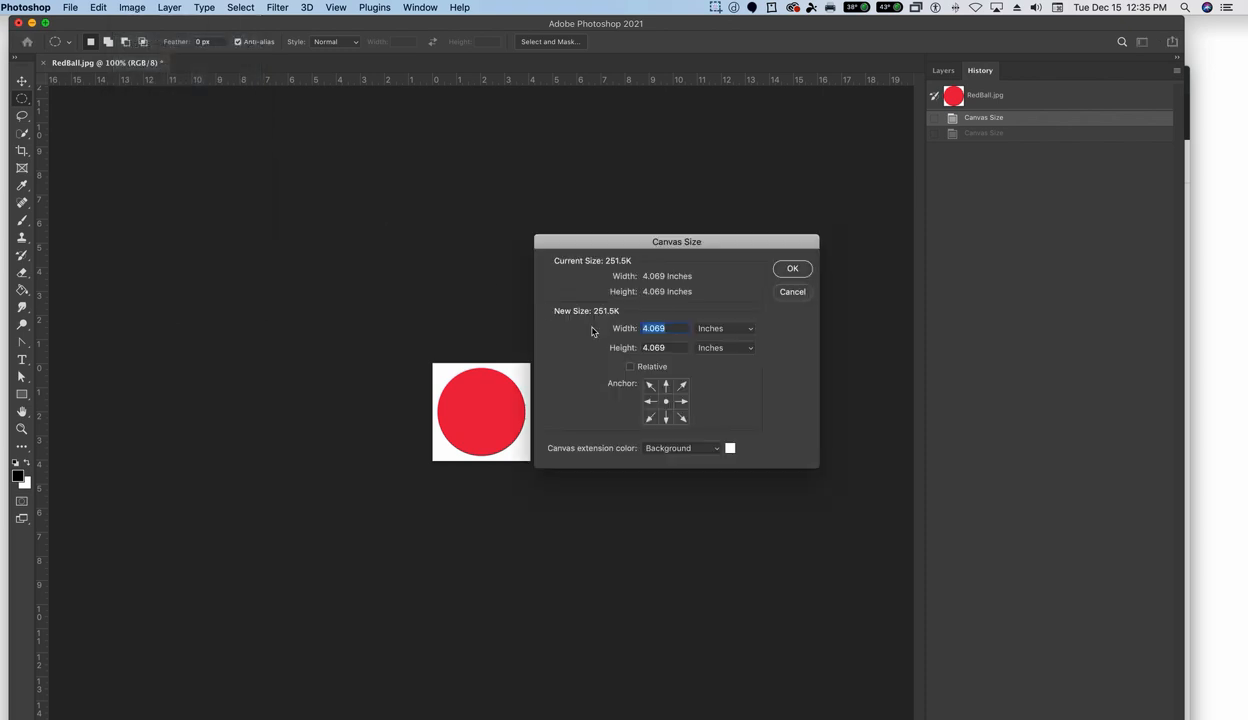
{"action": "left_click", "coordinate": [706, 328]}
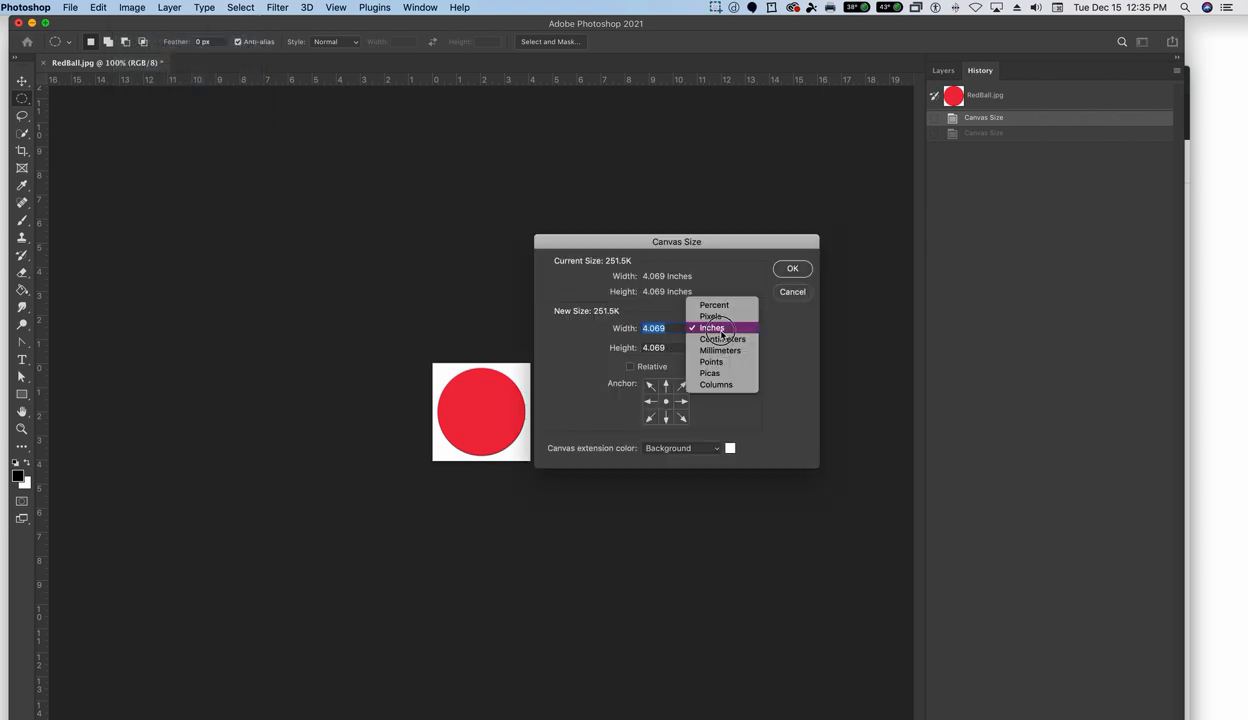
{"action": "left_click", "coordinate": [718, 317]}
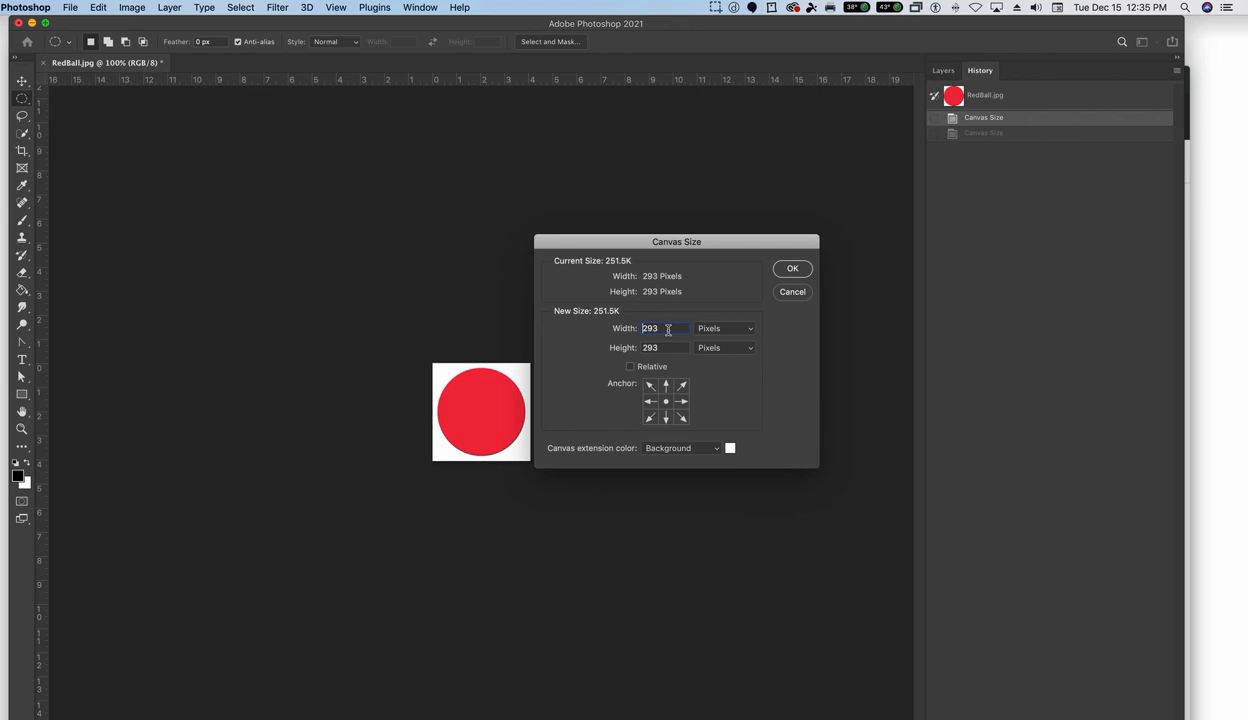
- Enlarge the canvas to 700 by 700 pixels with the image anchored at the bottom centre
{"action": "type", "text": "700"}
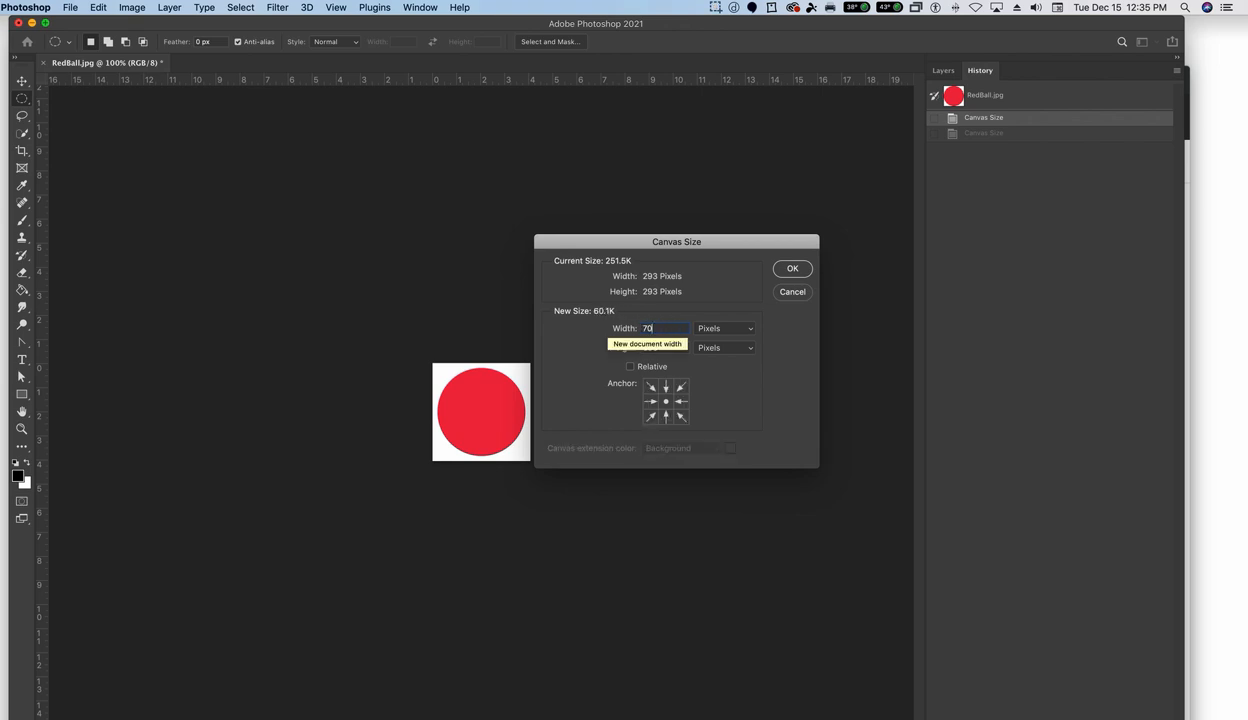
{"action": "double_click", "coordinate": [658, 328]}
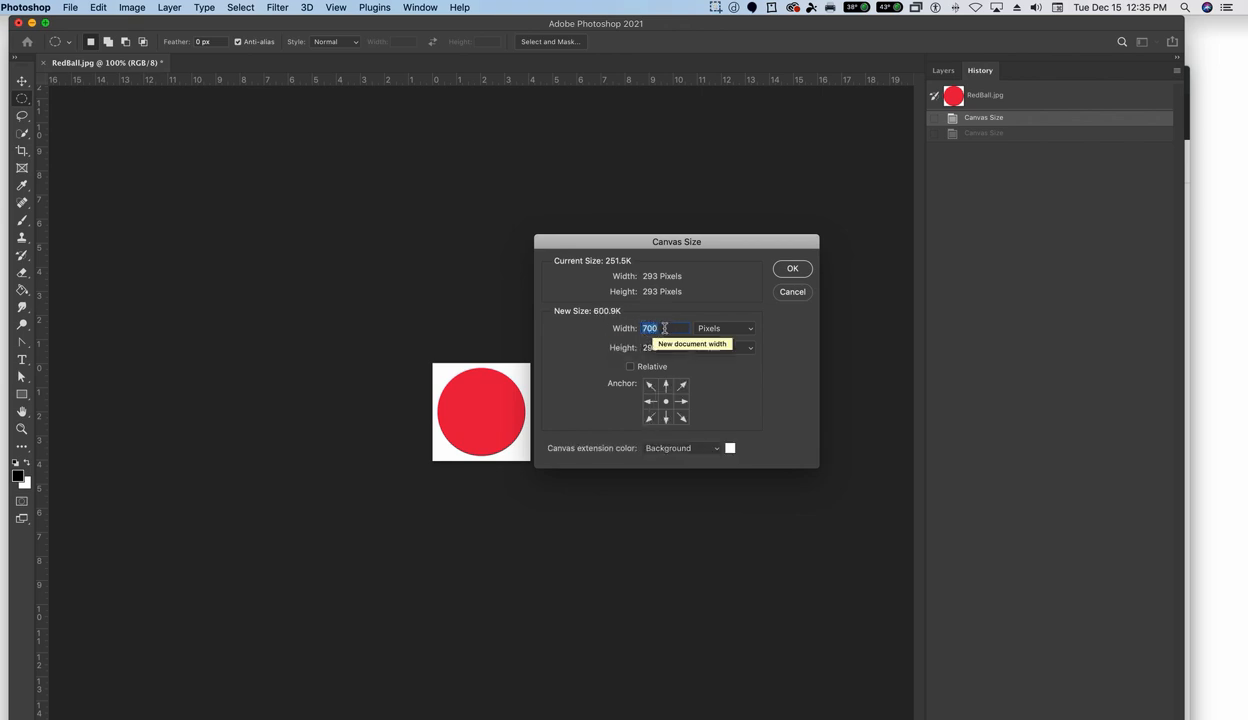
{"action": "key", "text": "Tab"}
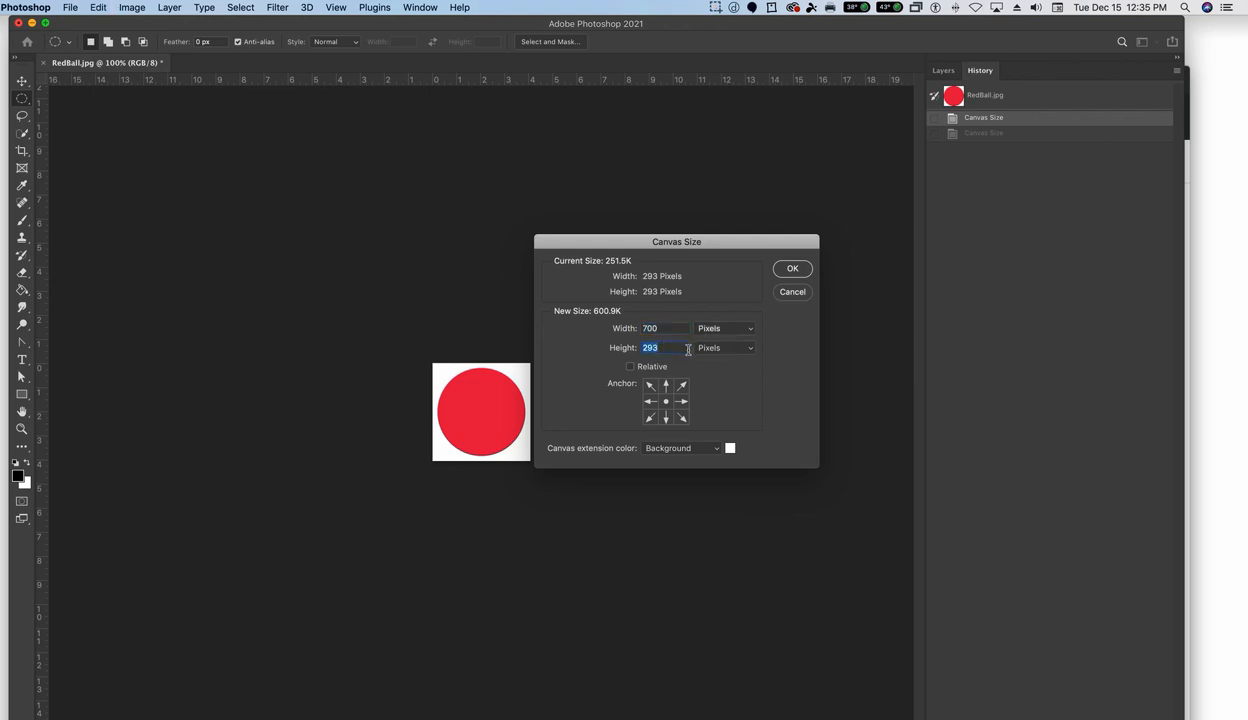
{"action": "type", "text": "700"}
{"action": "left_click", "coordinate": [667, 419]}
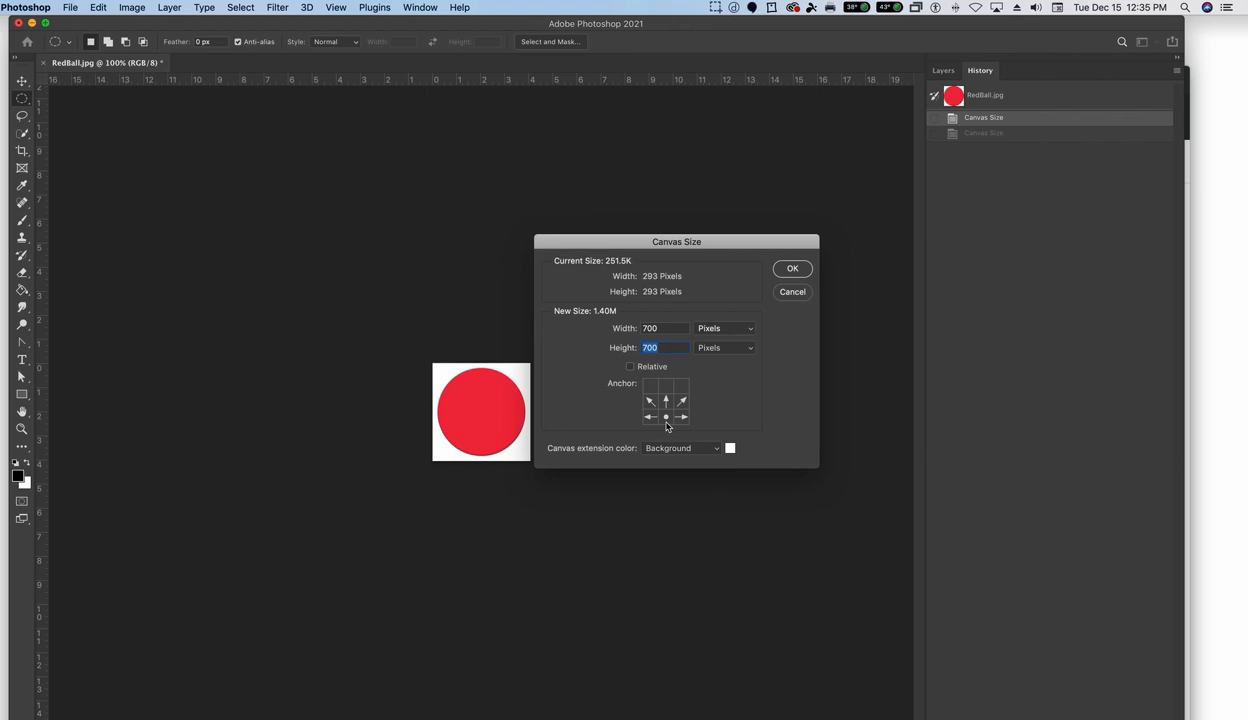
{"action": "left_click", "coordinate": [788, 267]}
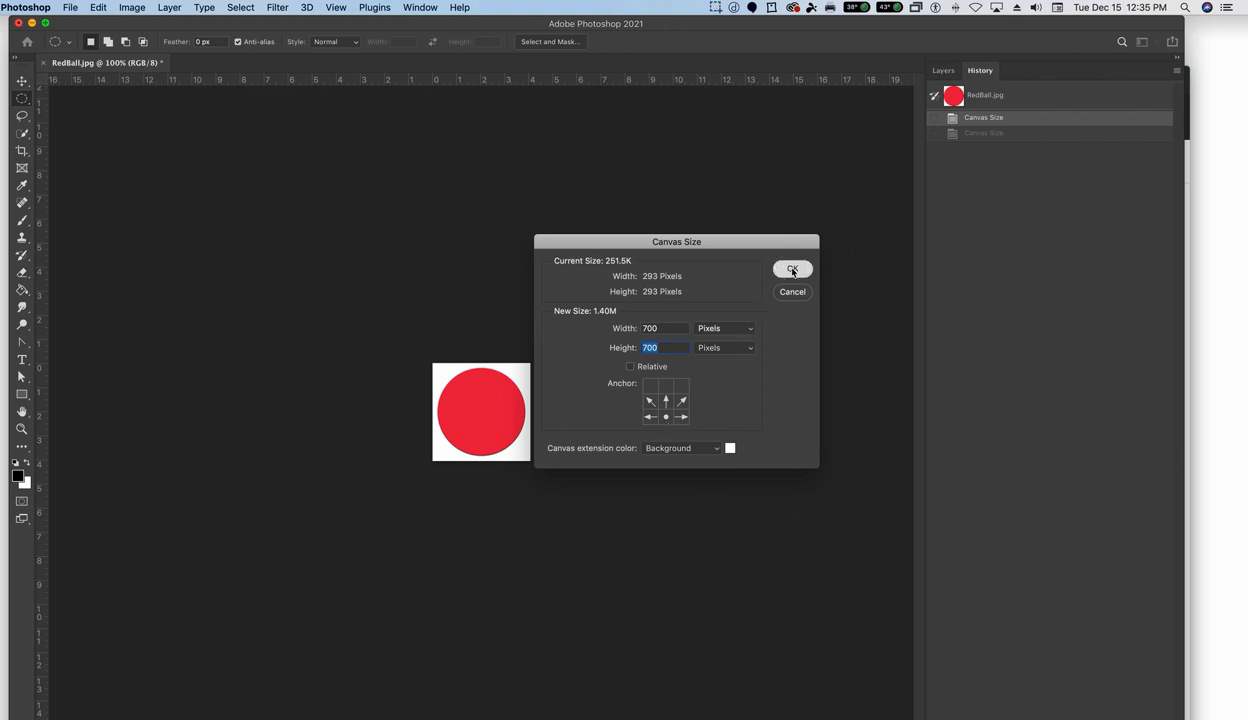